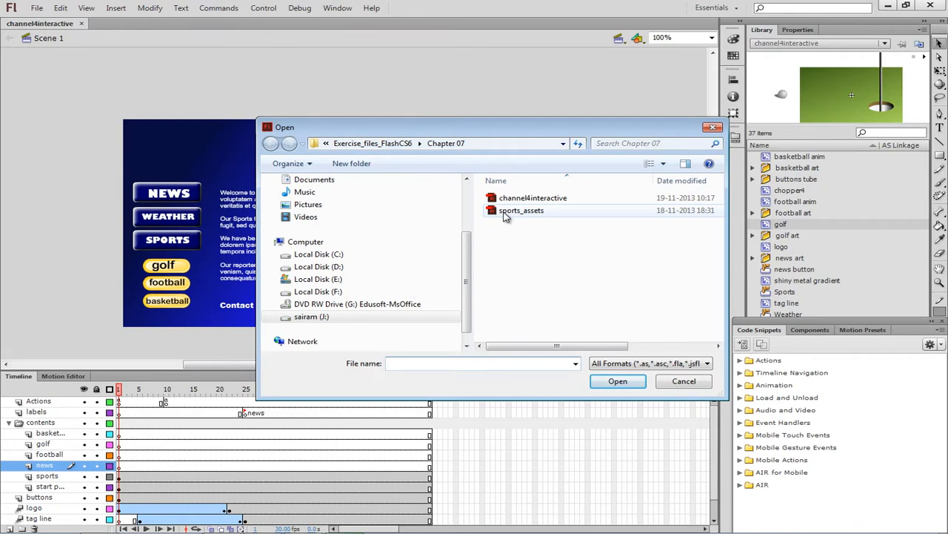
- Open sports_assets, preview its golf symbol, and view the channel4interactive library in a second library window
double_click(503, 213)
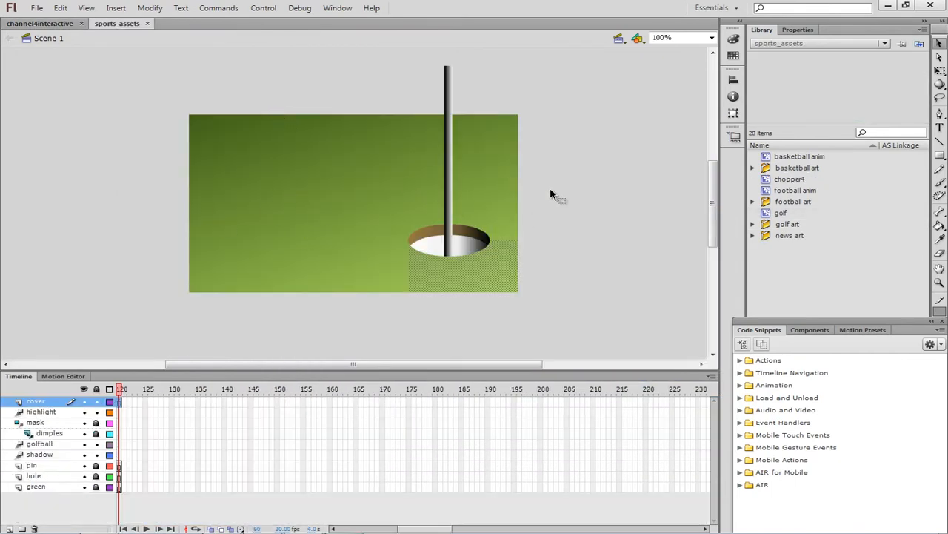
left_click(780, 214)
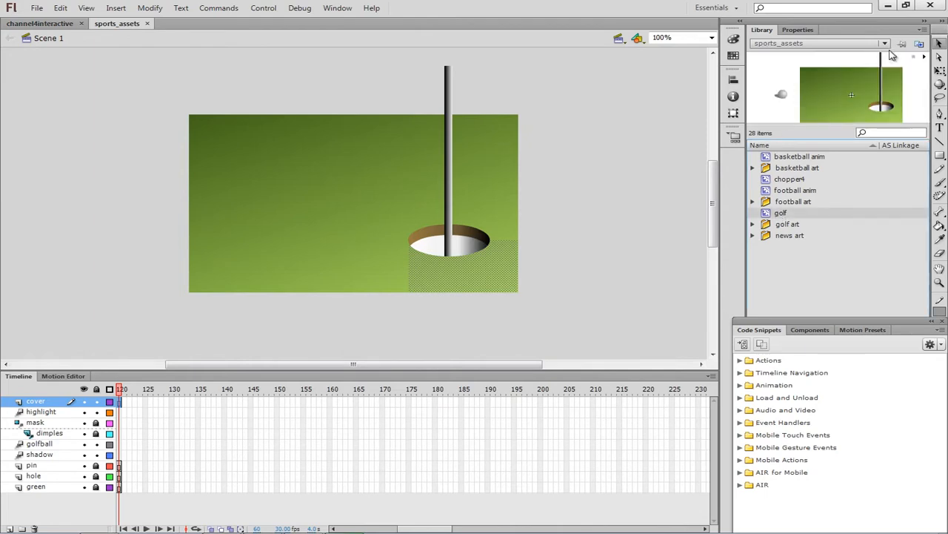
left_click(919, 44)
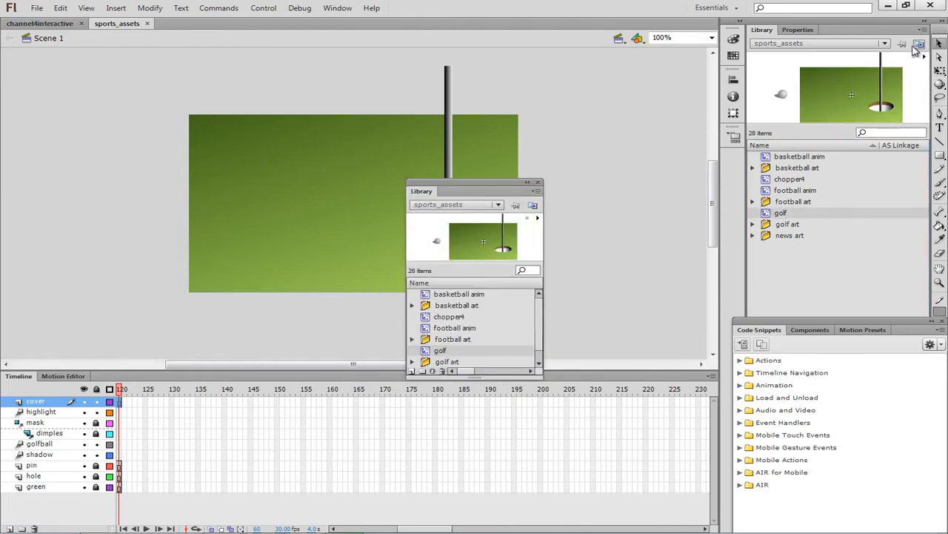
left_click(498, 205)
left_click(485, 220)
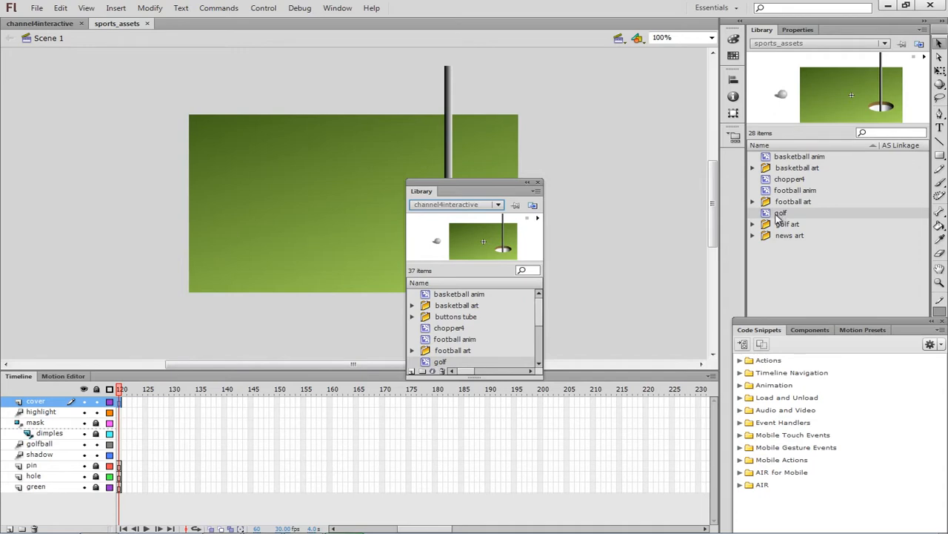
left_click(539, 183)
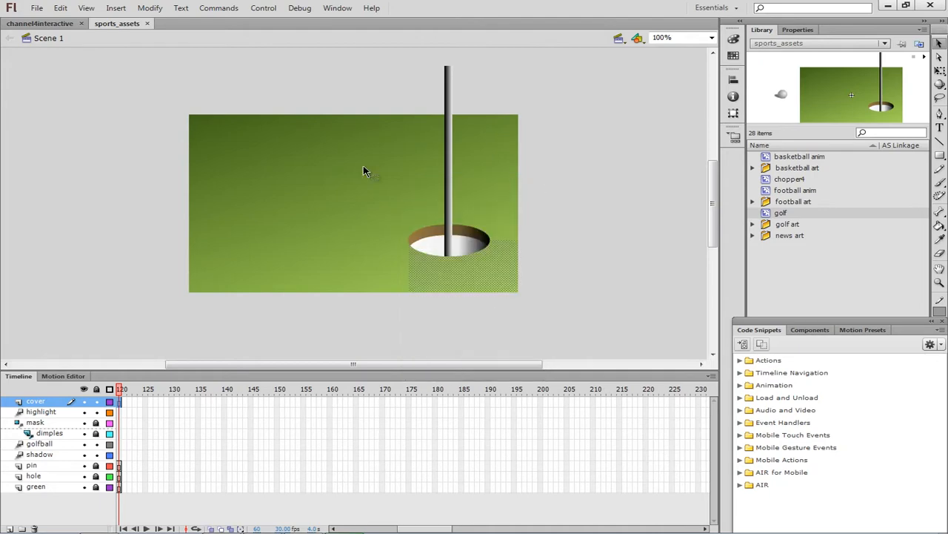
- Return to the channel4interactive document and close sports_assets
left_click(46, 27)
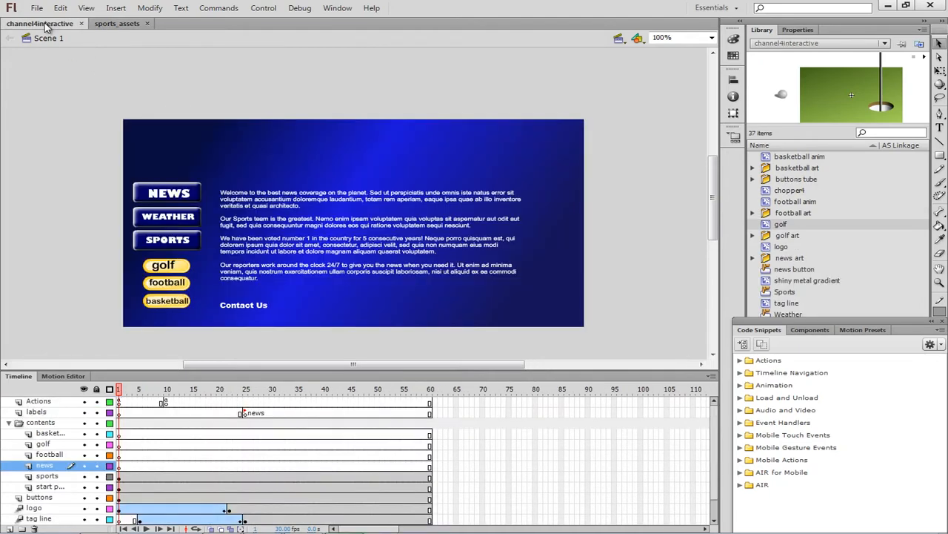
left_click(148, 25)
- Place the chopper4 symbol on the news layer, covering the welcome text area beside the buttons
left_click(45, 466)
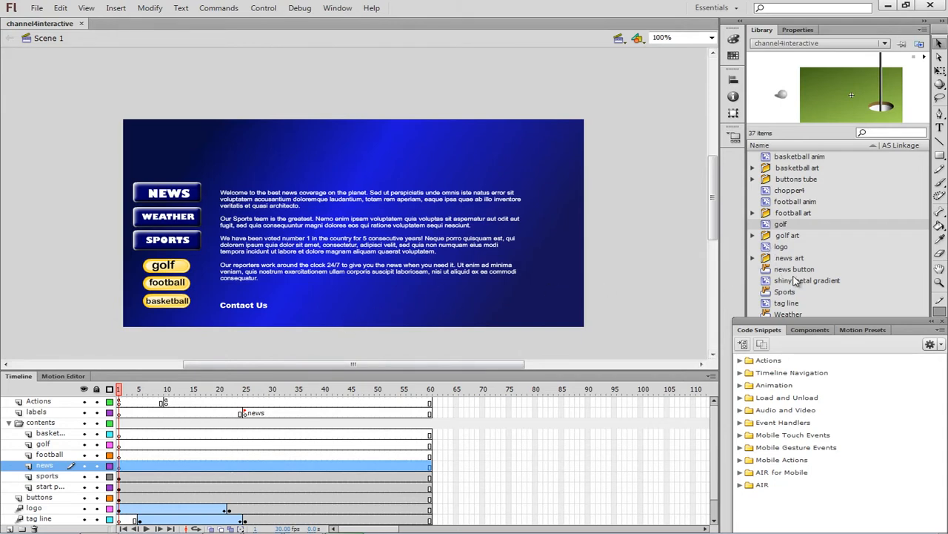
left_click(770, 193)
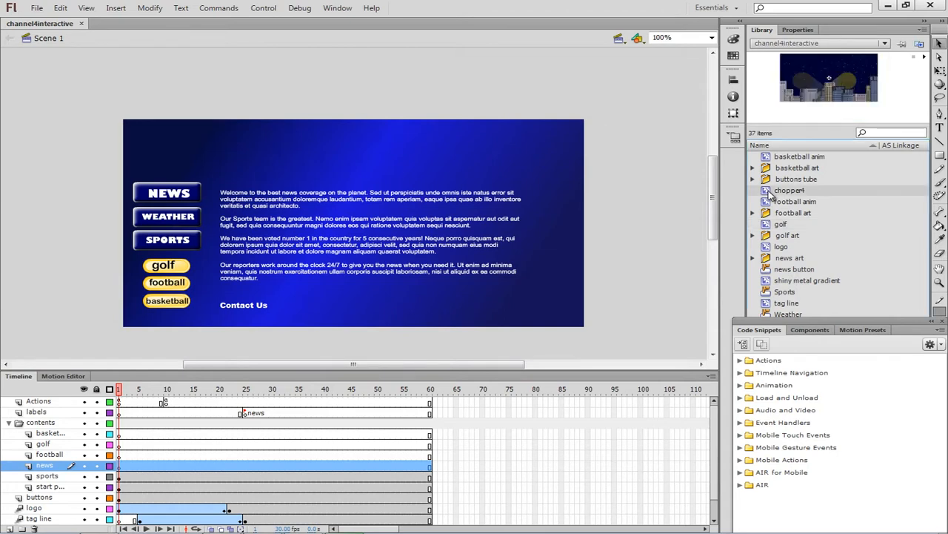
left_click_drag(771, 194, 386, 230)
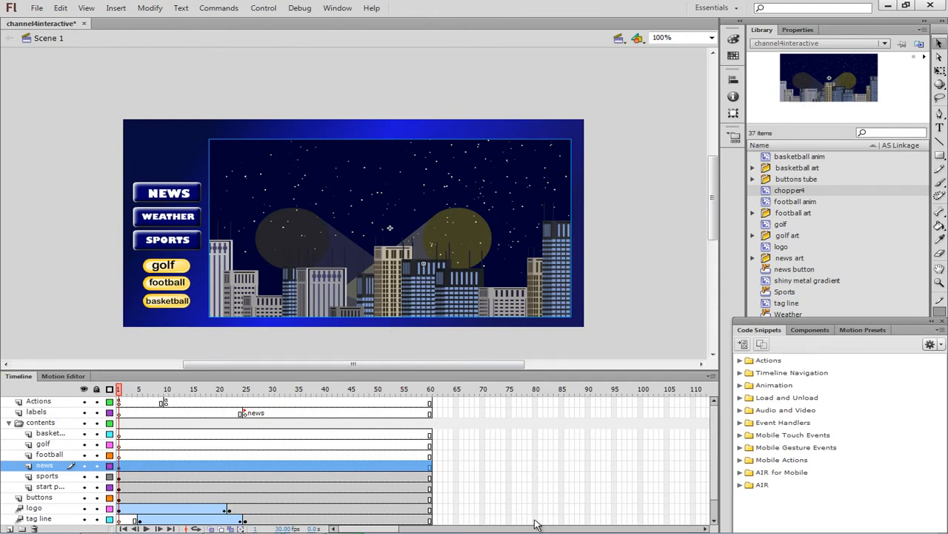
- Extend the frames of all layers in the main timeline to frame 120
left_click_drag(397, 528, 426, 528)
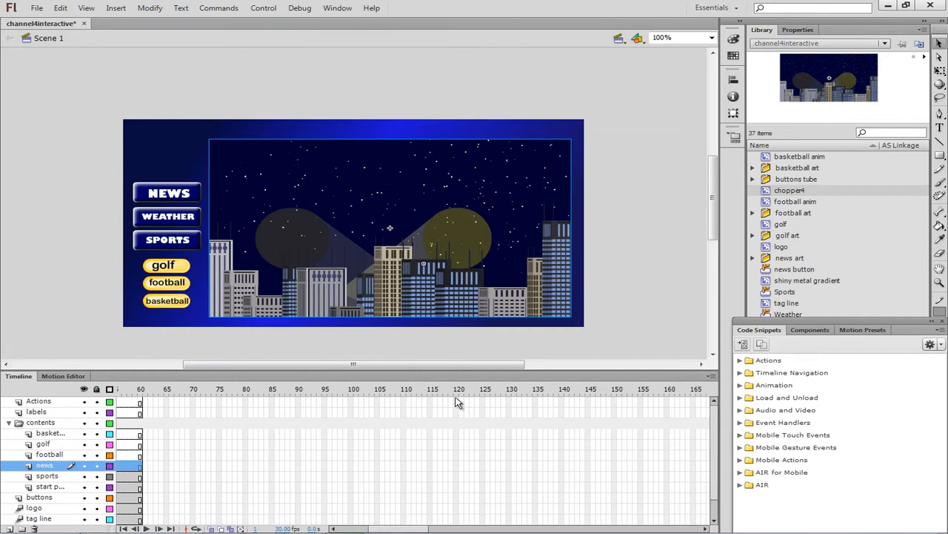
left_click_drag(457, 402, 457, 530)
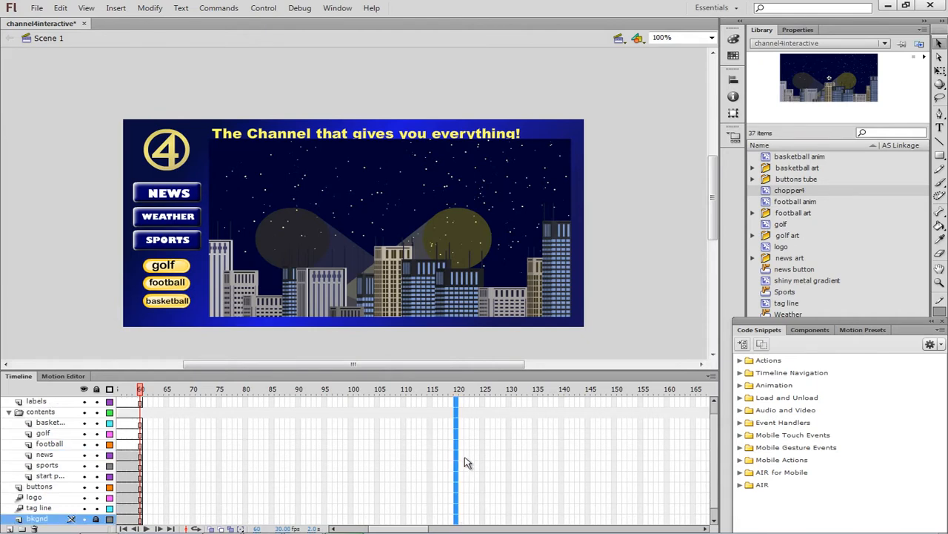
key("F5")
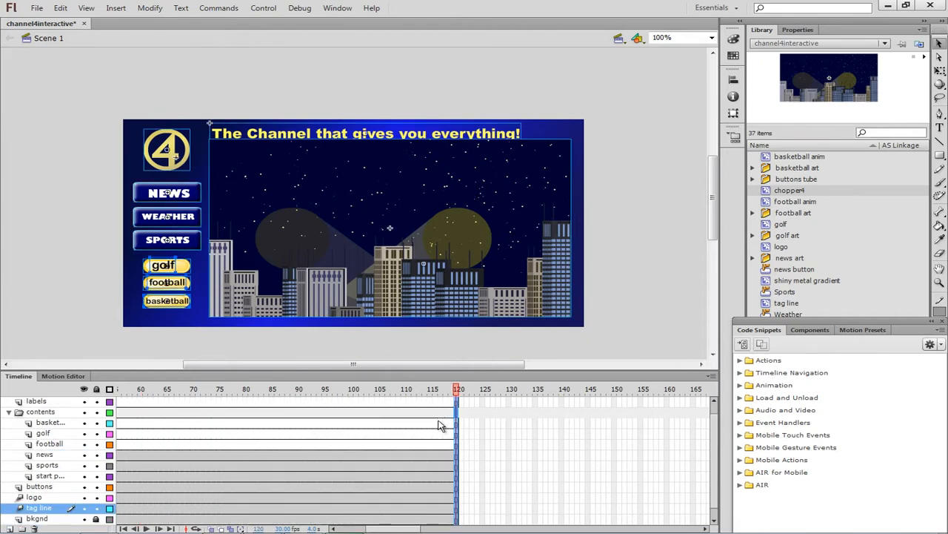
- Scrub back through the extended timeline and check what the news and "start p..." layers hold on the stage
left_click_drag(458, 394, 224, 393)
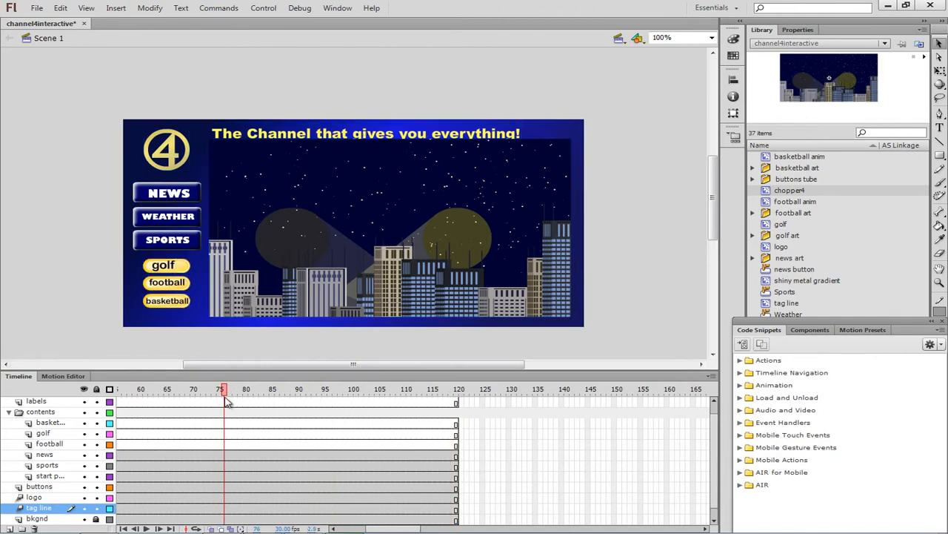
left_click(345, 529)
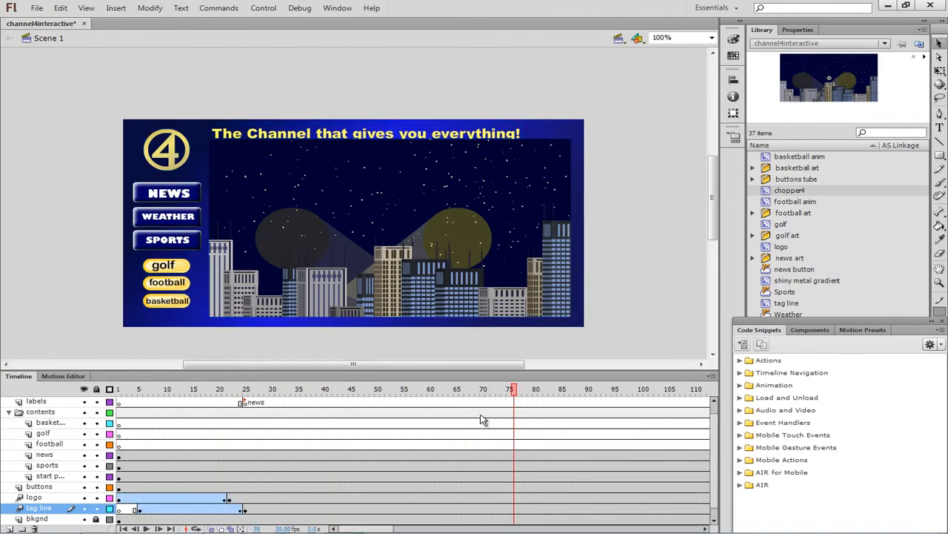
left_click_drag(467, 398, 327, 400)
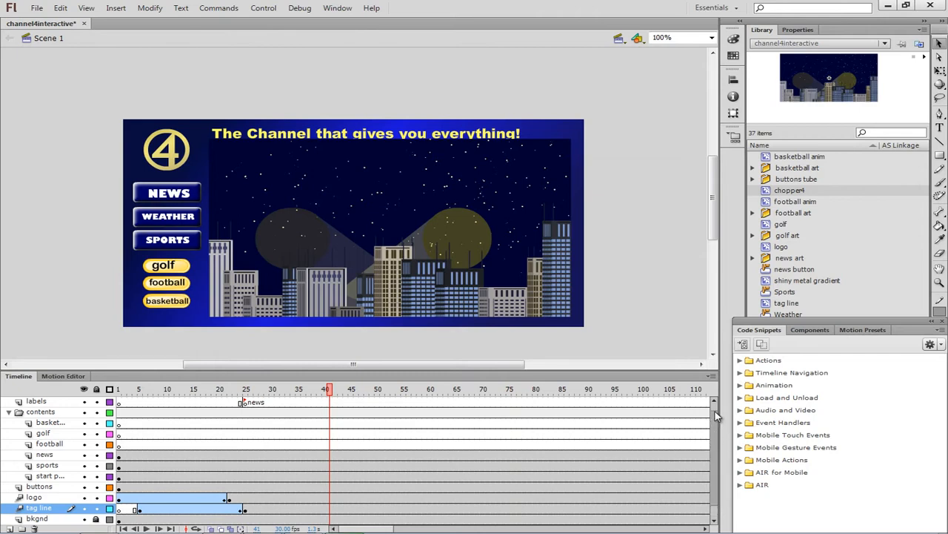
scroll(716, 437, "up", 1)
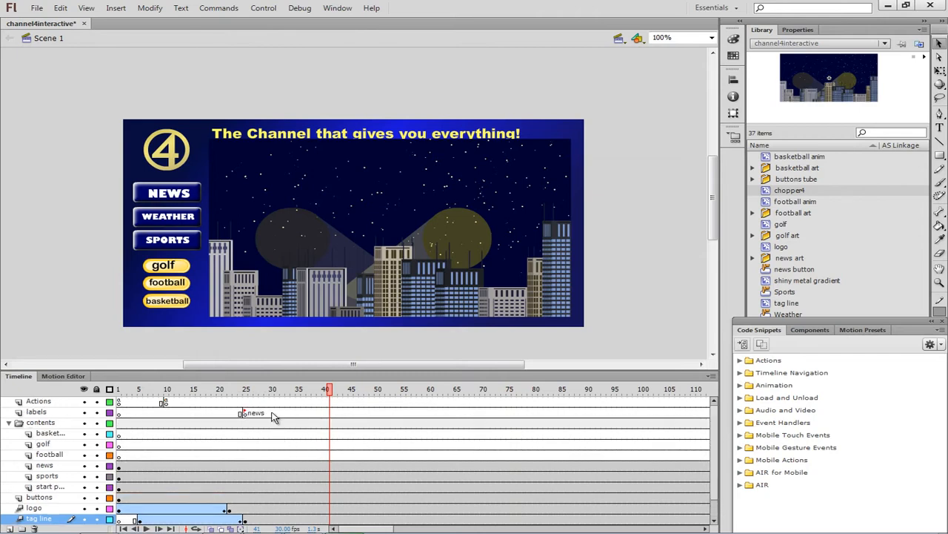
left_click(44, 465)
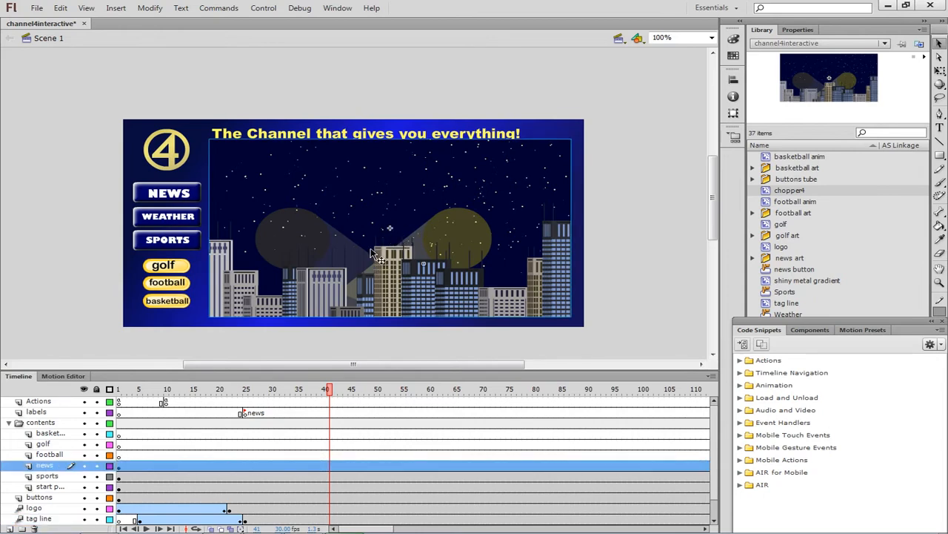
left_click(65, 487)
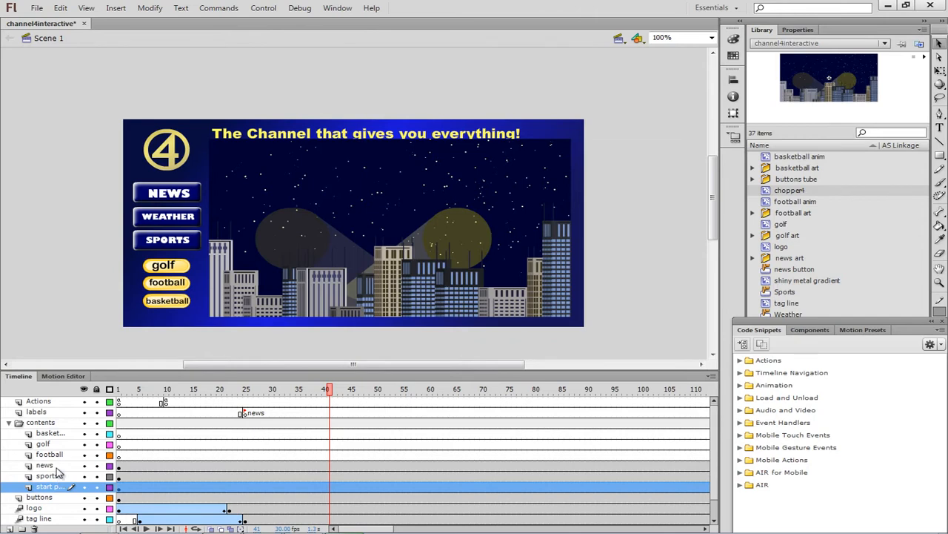
left_click(57, 466)
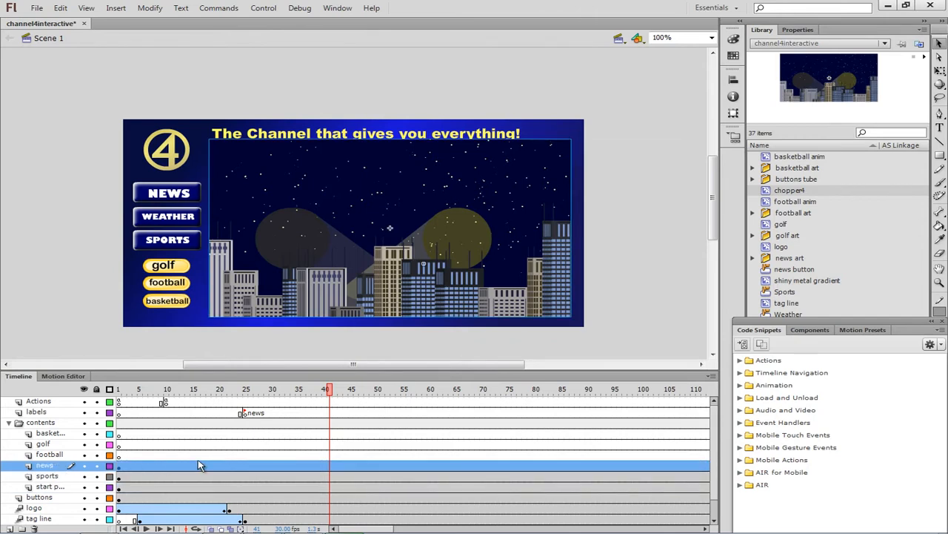
- Move the news label keyframe to frame 35 and the second keyframe of the Actions layer to frame 27
left_click(247, 415)
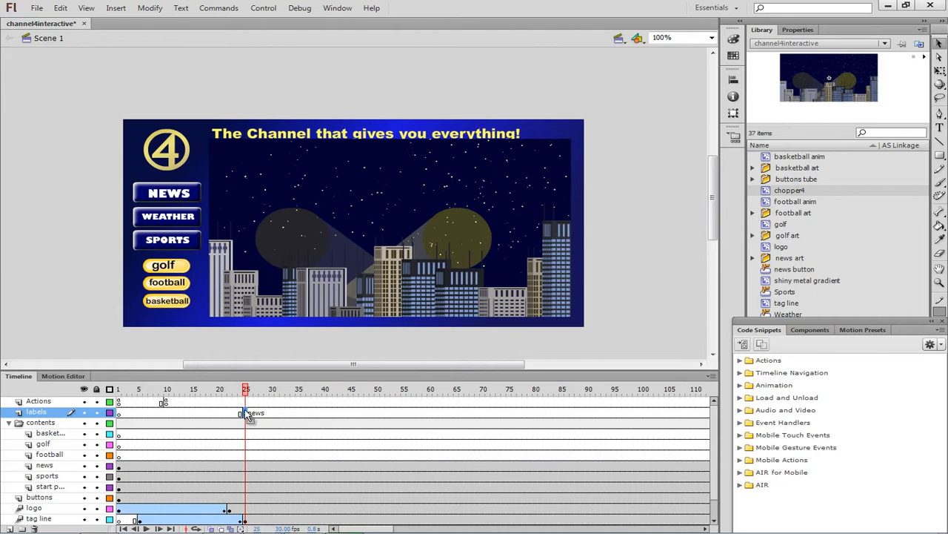
left_click_drag(245, 411, 298, 418)
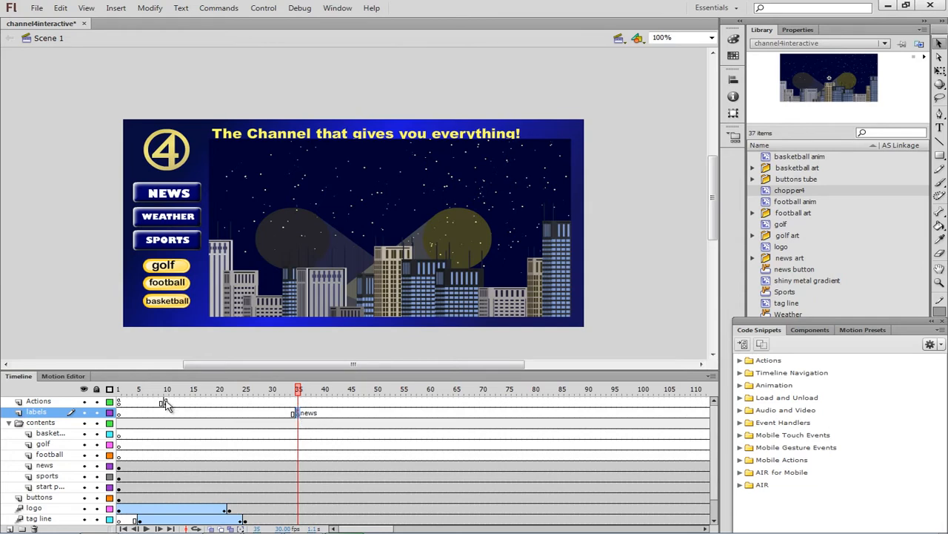
left_click_drag(165, 402, 225, 406)
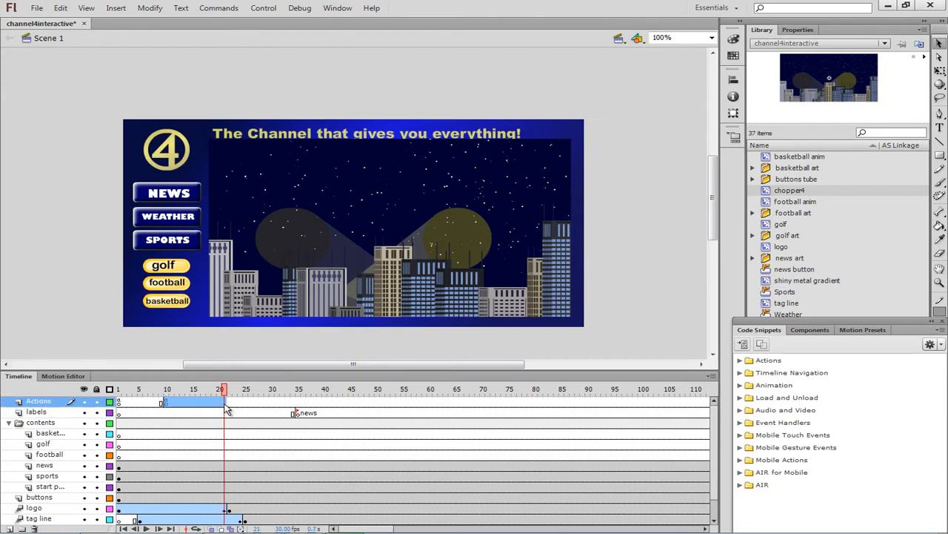
left_click(166, 403)
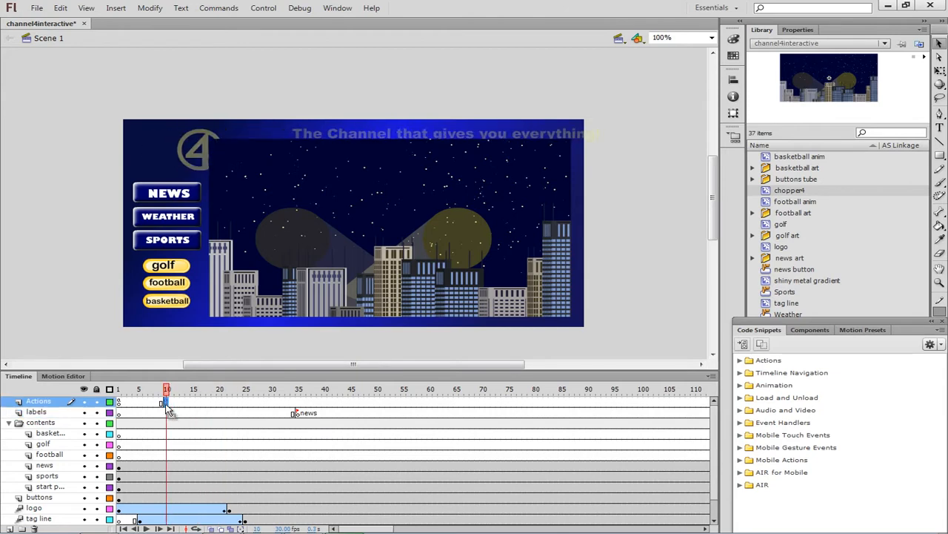
left_click_drag(167, 406, 261, 412)
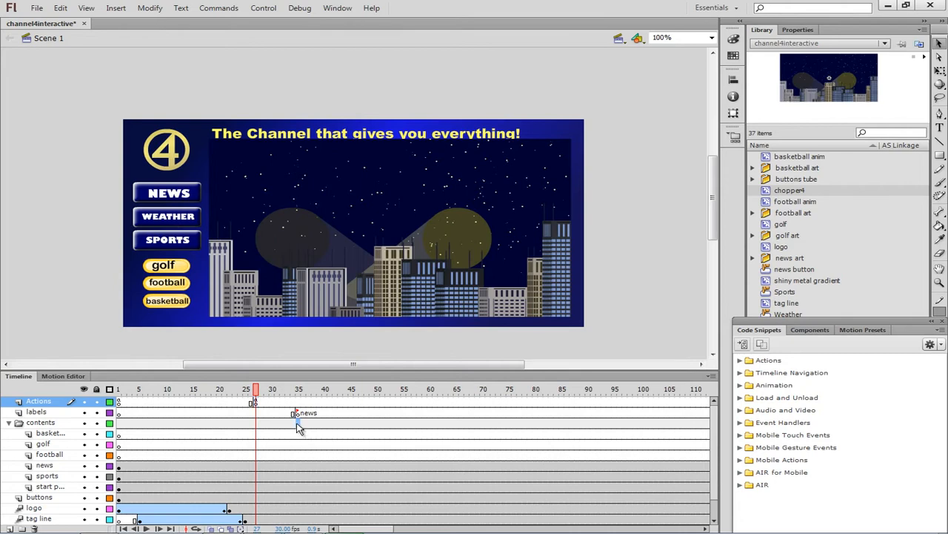
- Move the news layer's content keyframe from frame 1 to frame 35, matching the news label
left_click(297, 424)
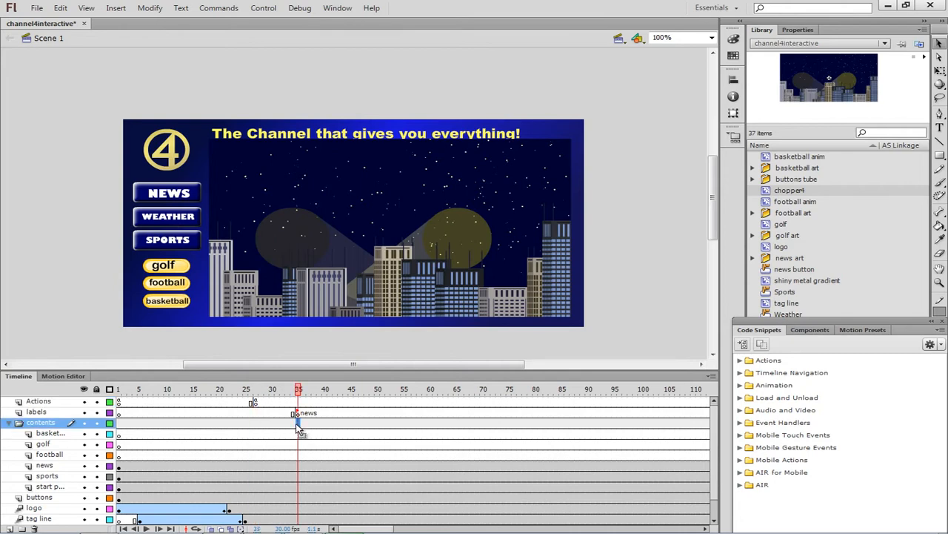
left_click(120, 467)
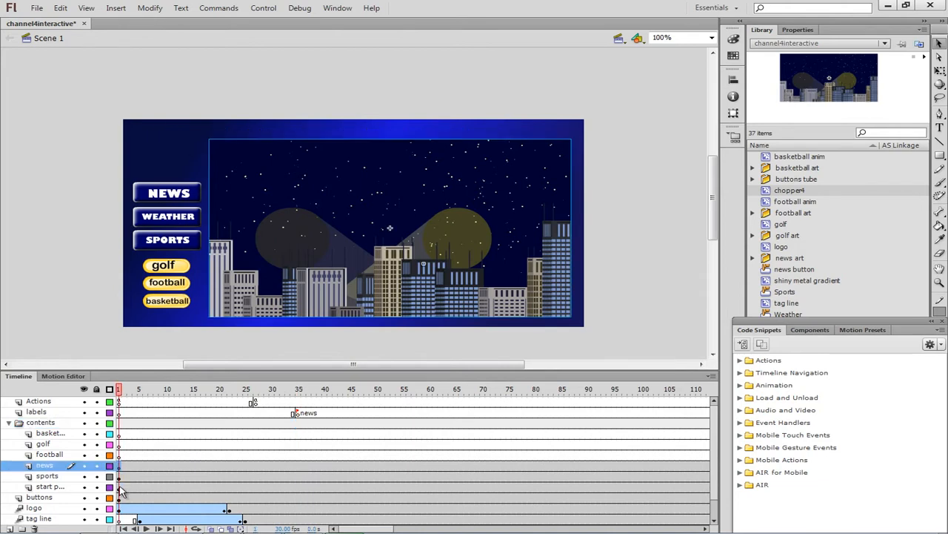
left_click(65, 488)
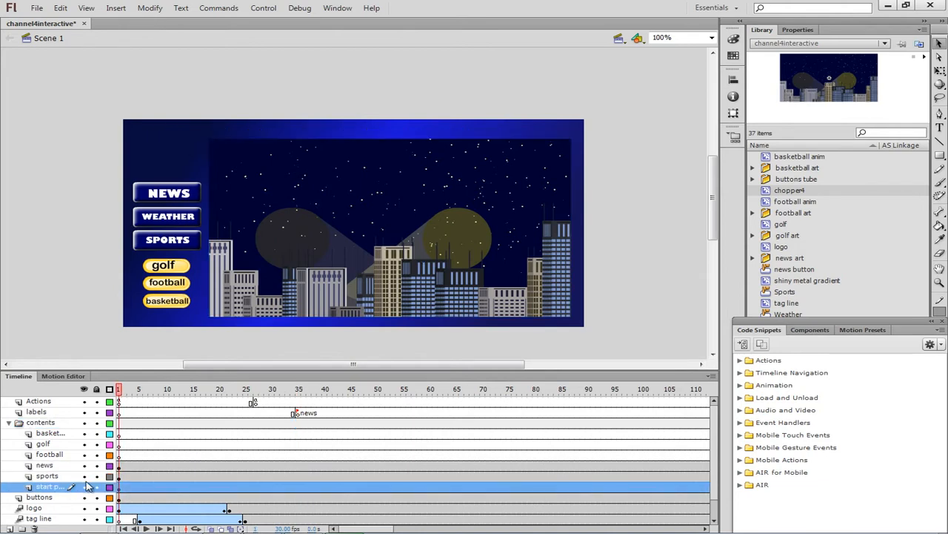
left_click(119, 466)
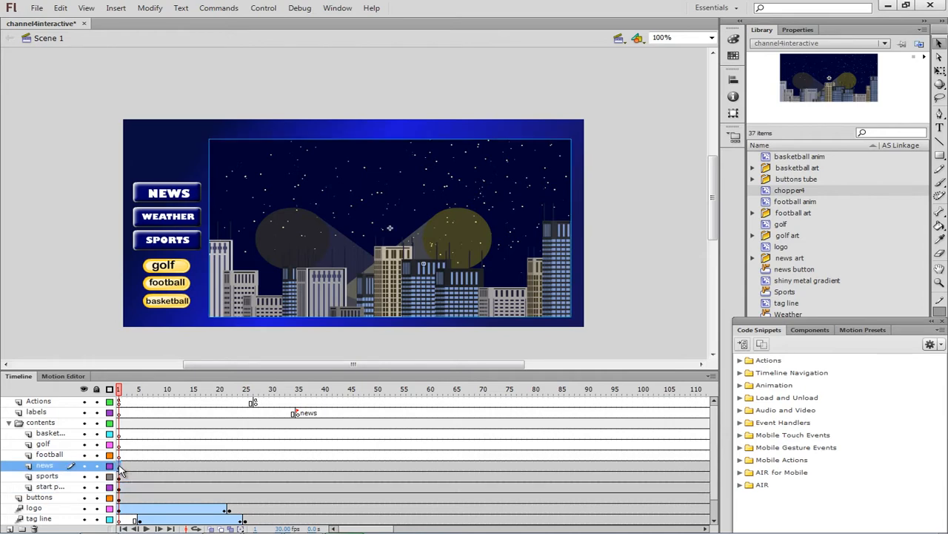
left_click_drag(119, 466, 297, 470)
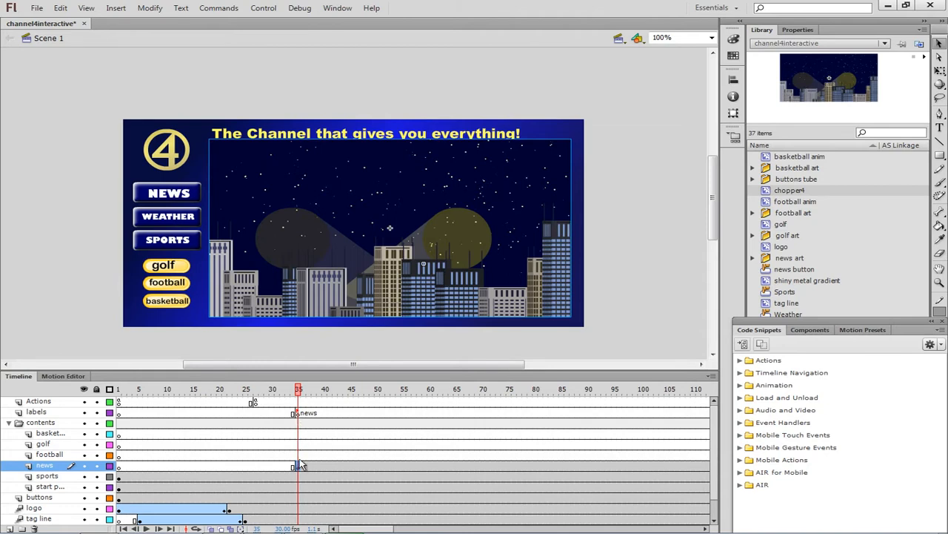
mouse_move(299, 390)
left_mouse_down()
mouse_move(259, 393)
mouse_move(294, 391)
mouse_move(298, 401)
left_mouse_up()
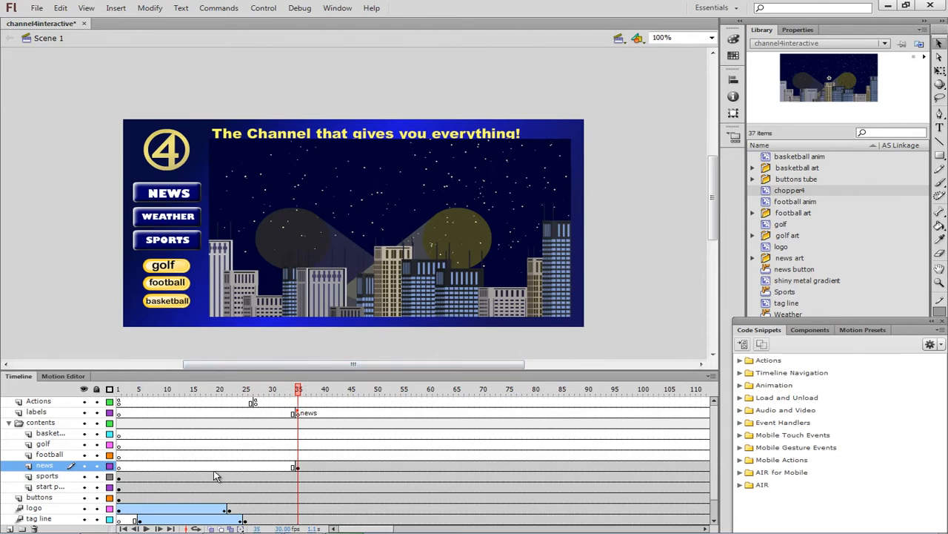
- Insert a blank keyframe at frame 35 on the "start p..." layer to end its content there
left_click(64, 488)
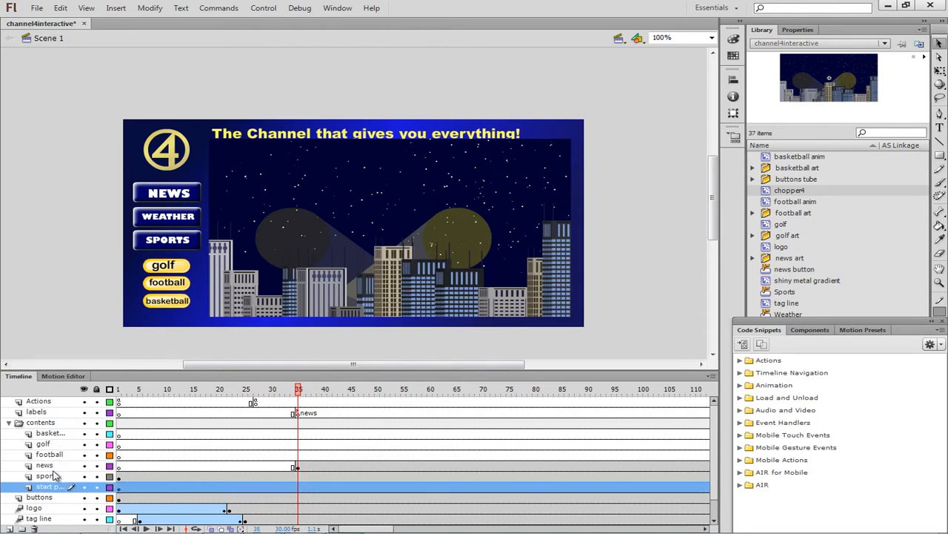
left_click(297, 487)
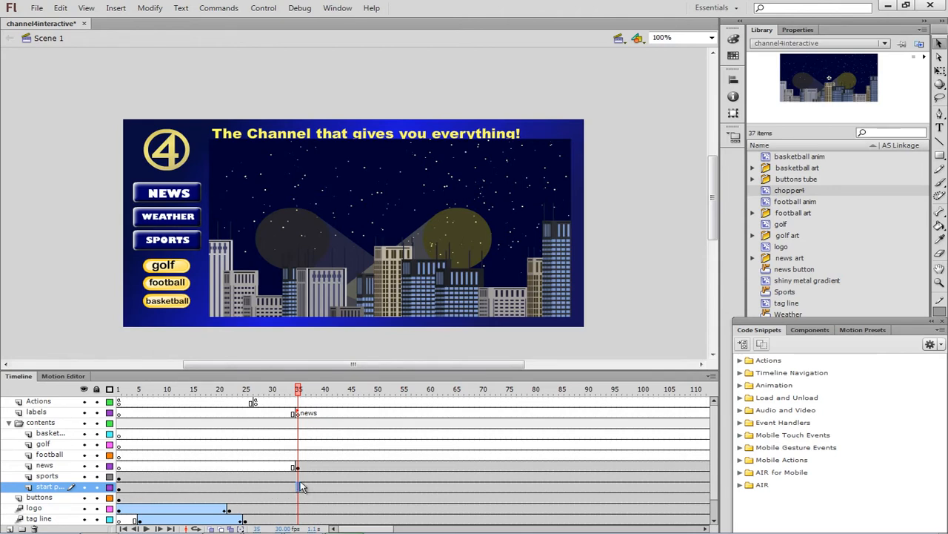
left_click(117, 8)
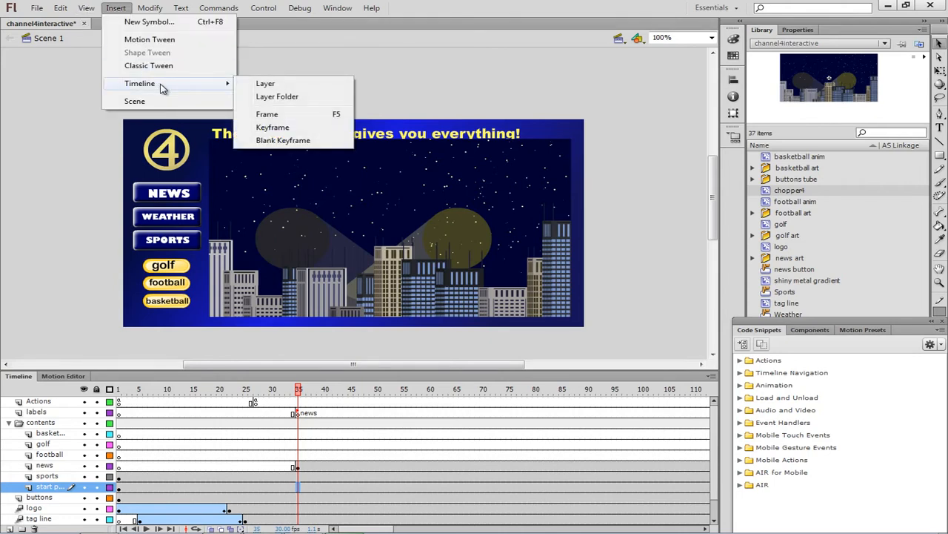
left_click(280, 141)
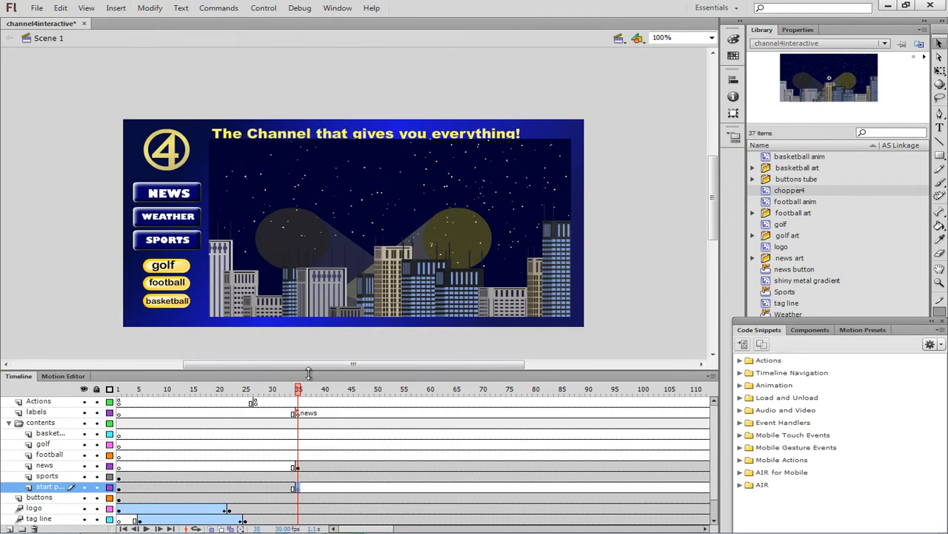
- Shift the chopper4 animation slightly downward at frame 35, away from the tagline above it
mouse_move(295, 391)
left_mouse_down()
mouse_move(286, 398)
mouse_move(301, 399)
left_mouse_up()
left_click_drag(396, 209, 395, 211)
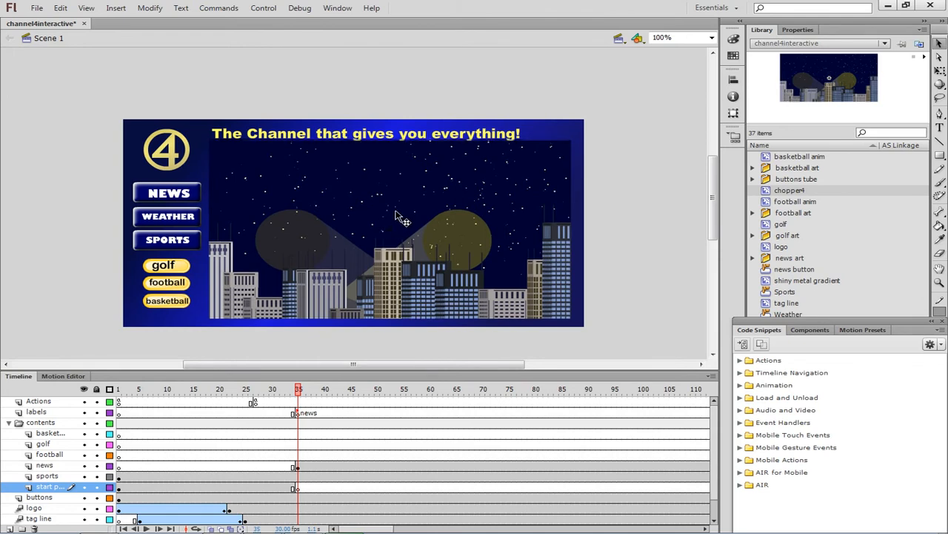
- Place the football anim symbol from the library on the football layer, over the city scene
left_click(396, 212)
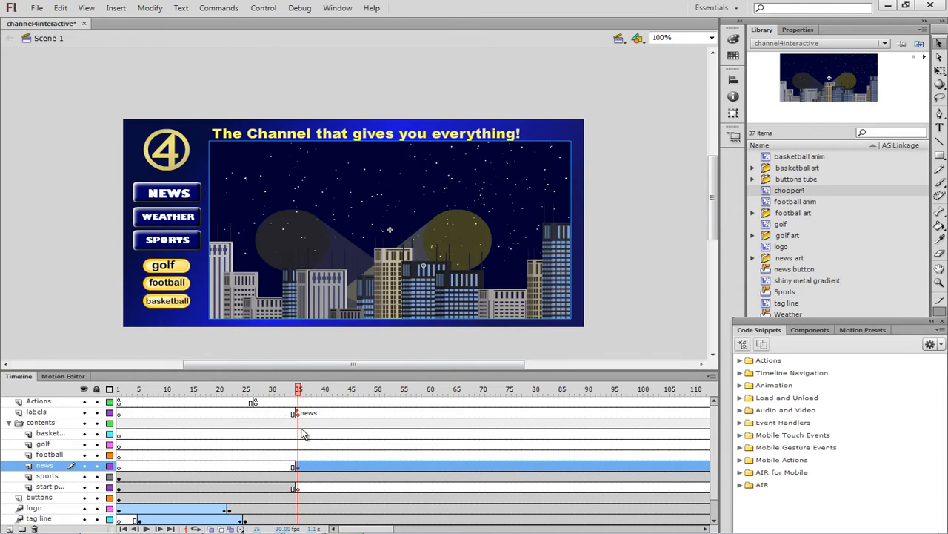
left_click(62, 455)
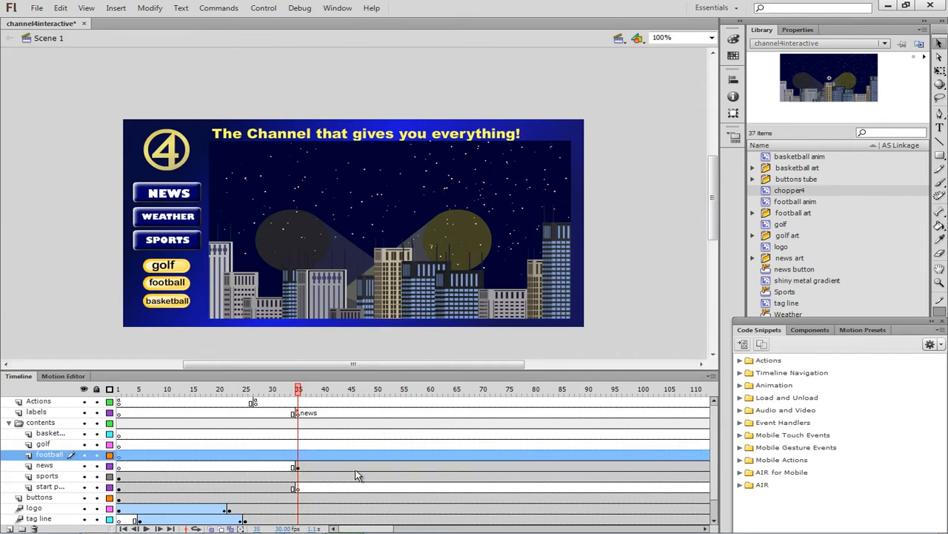
left_click(770, 203)
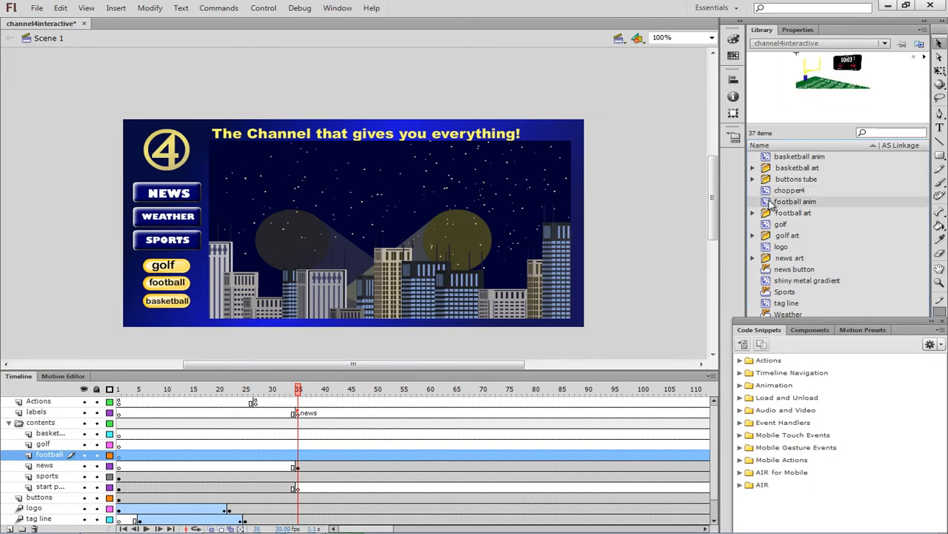
left_click_drag(771, 204, 401, 181)
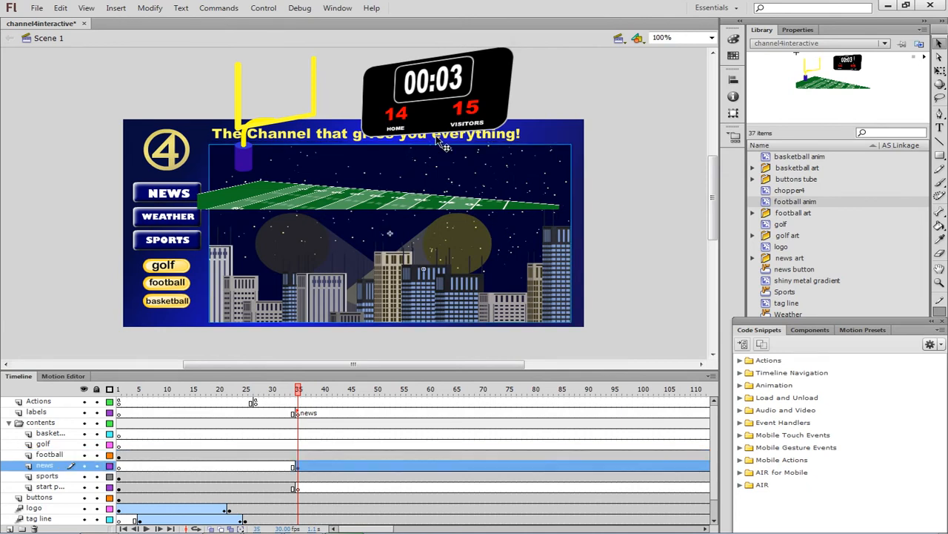
- Move the football animation down so its scoreboard and field sit in the content area below the tagline
left_click(521, 93)
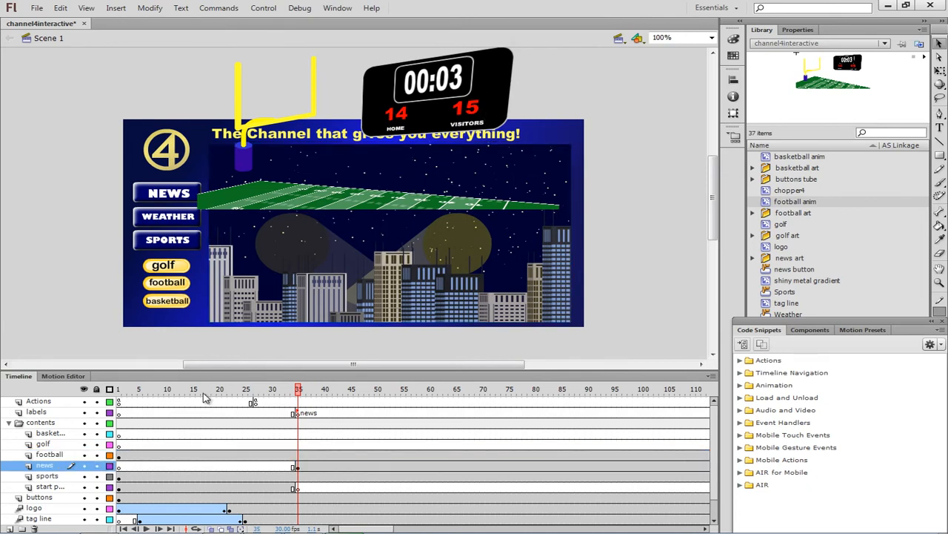
left_click(65, 456)
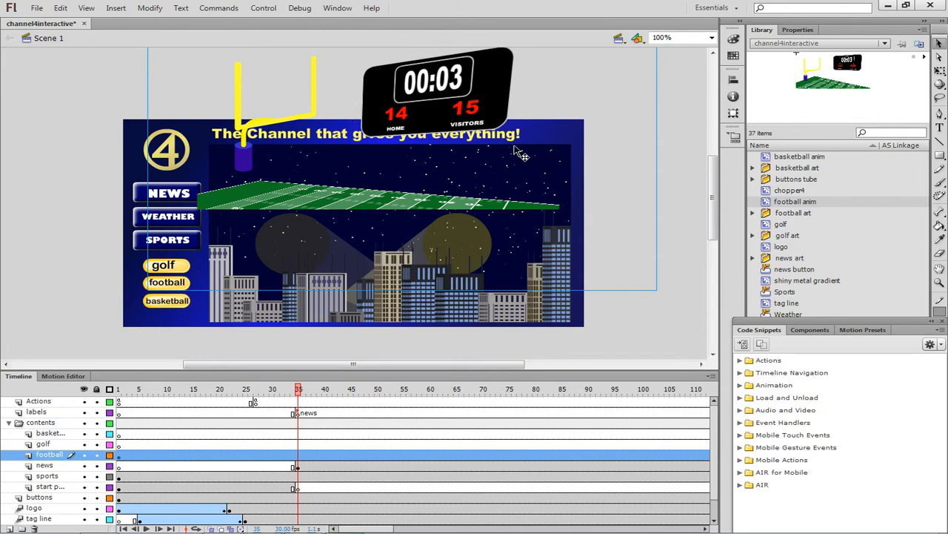
left_click_drag(377, 209, 383, 306)
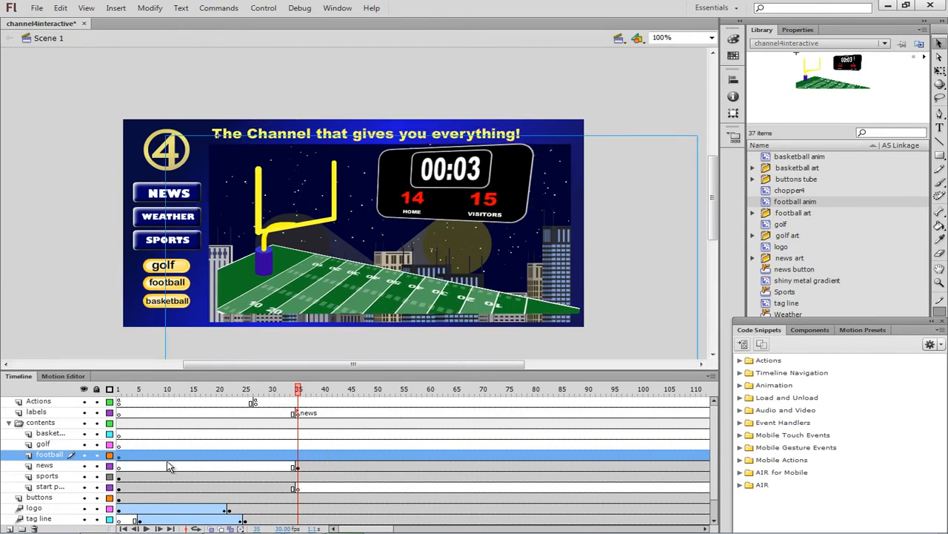
- Move the football layer's keyframe to frame 50 and end the news layer's content there with a blank keyframe
left_click(120, 456)
left_click_drag(120, 457, 378, 458)
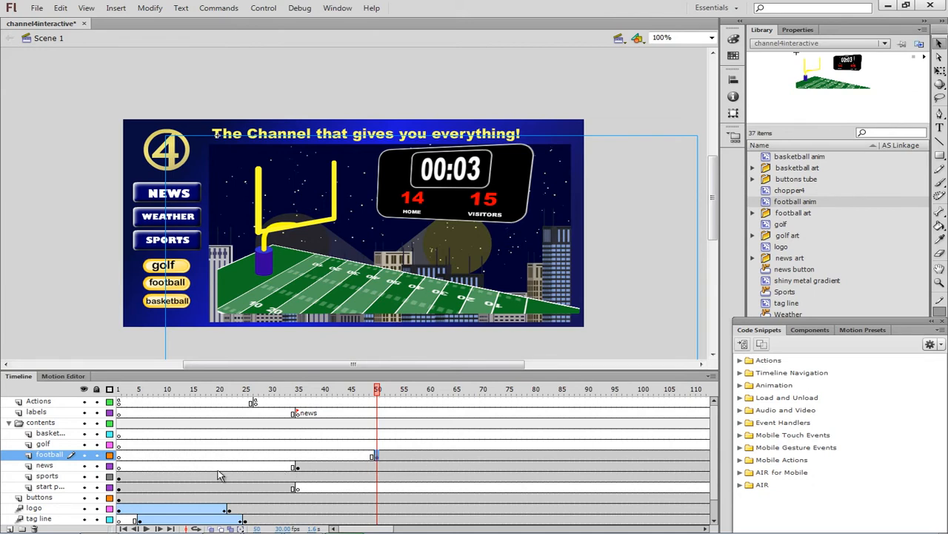
left_click(376, 467)
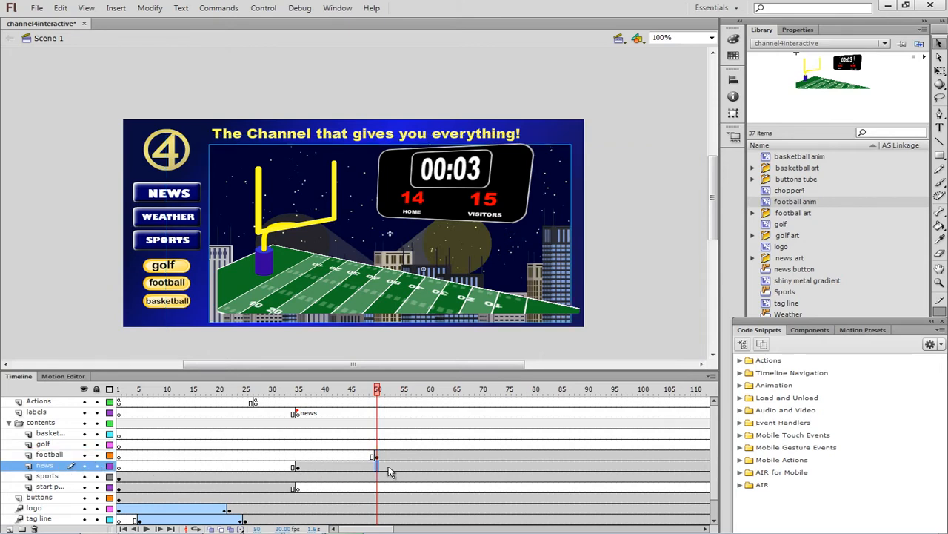
left_click(116, 8)
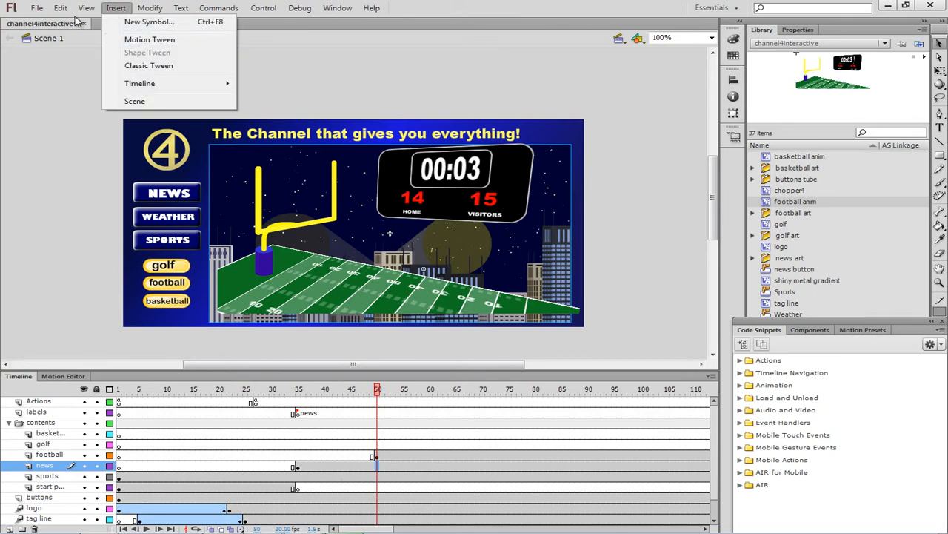
mouse_move(146, 89)
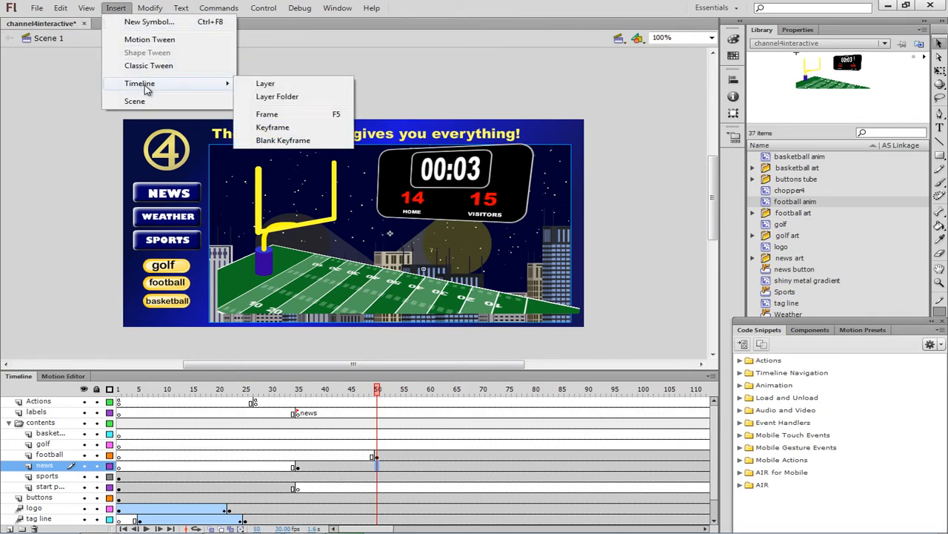
left_click(283, 141)
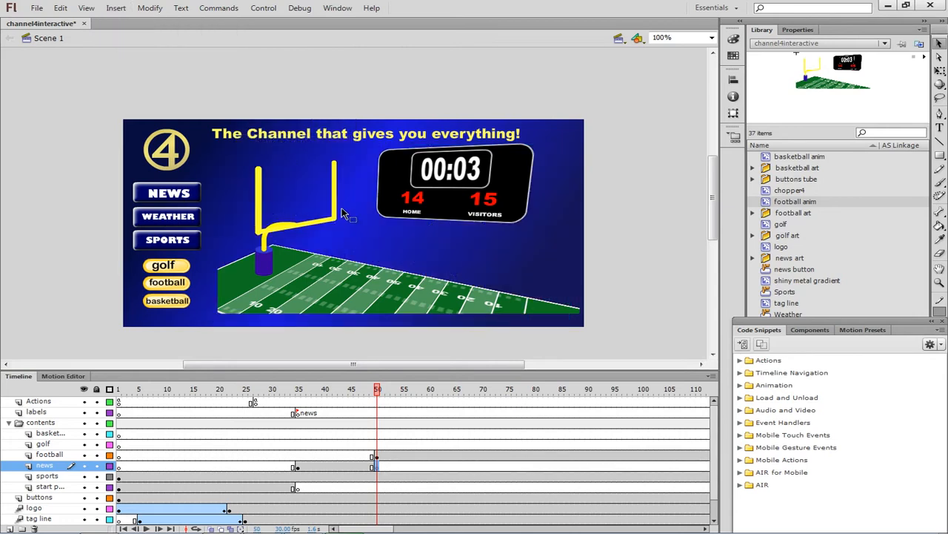
left_click(367, 391)
mouse_move(367, 393)
left_mouse_down()
mouse_move(356, 394)
mouse_move(380, 397)
left_mouse_up()
- Insert a keyframe at frame 50 on the labels layer, in line with the football content's start
left_click(65, 455)
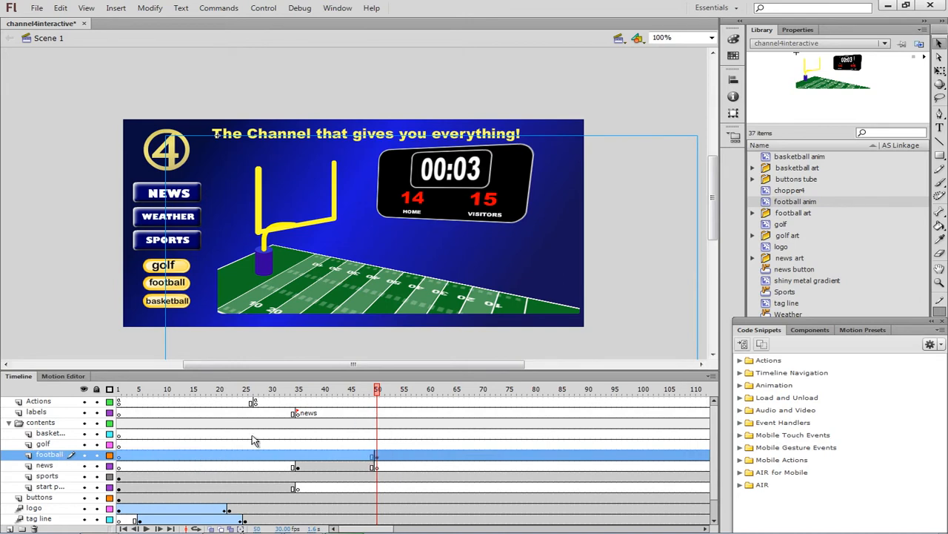
left_click(376, 413)
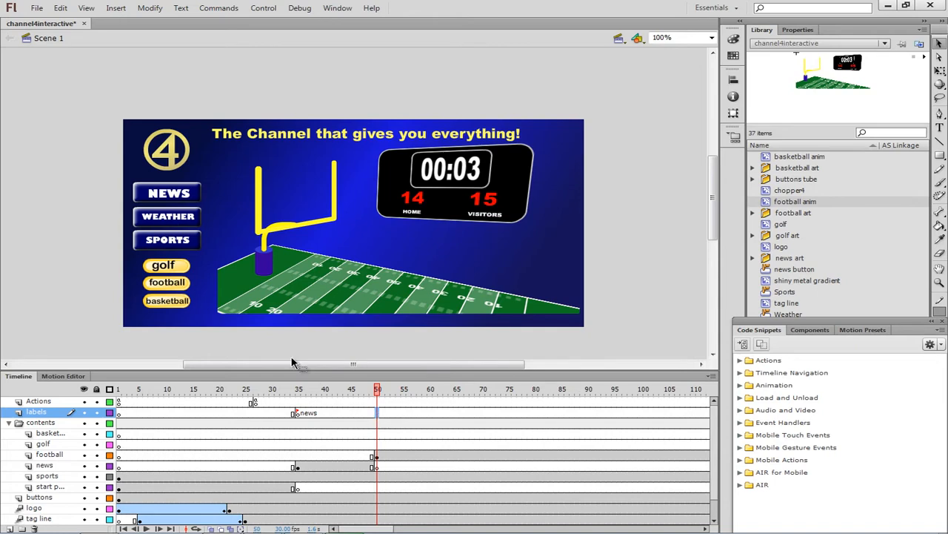
left_click(117, 9)
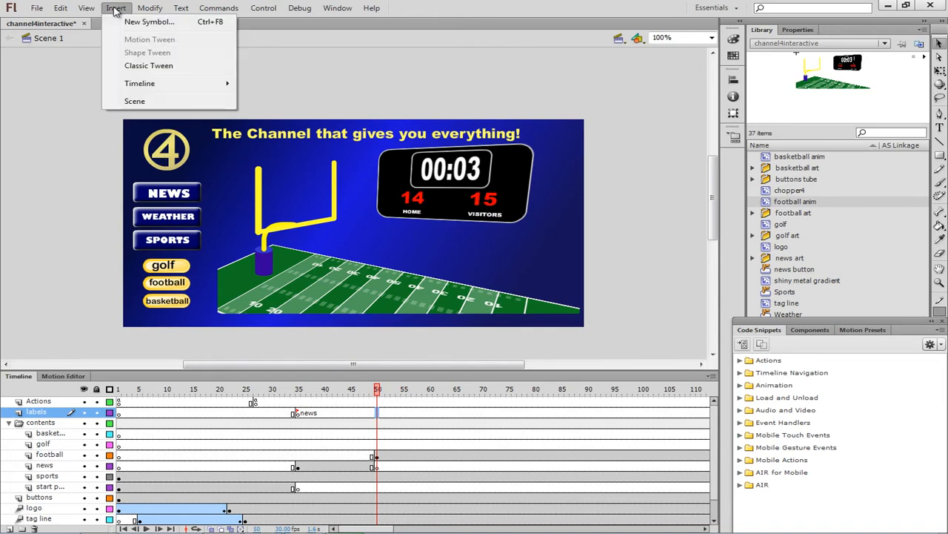
mouse_move(163, 85)
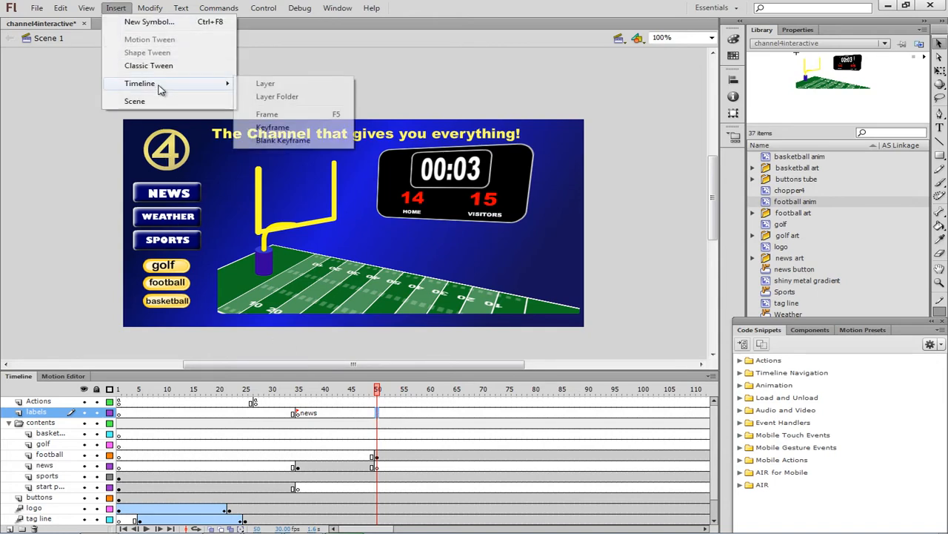
left_click(271, 127)
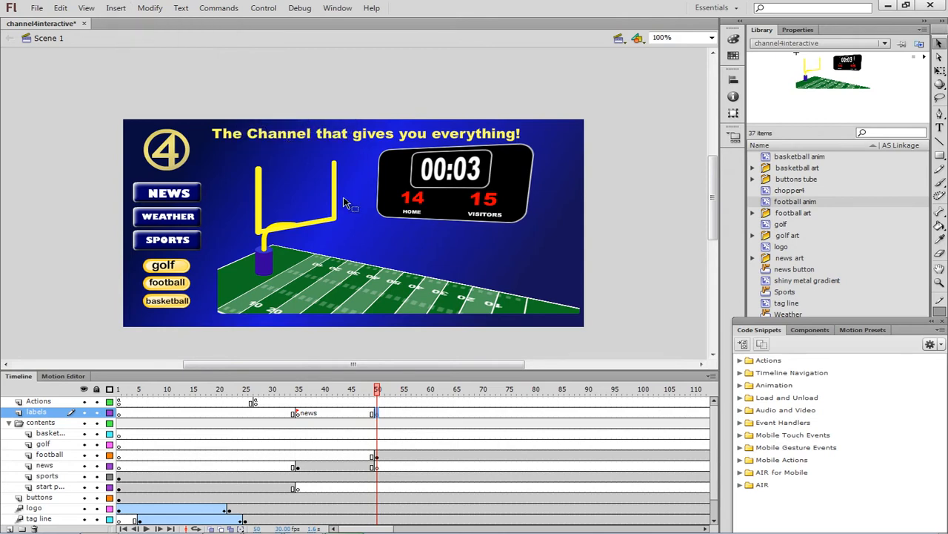
- Give the labels layer's keyframe at frame 50 the frame label "football"
left_click(392, 415)
left_click(377, 414)
left_click(797, 29)
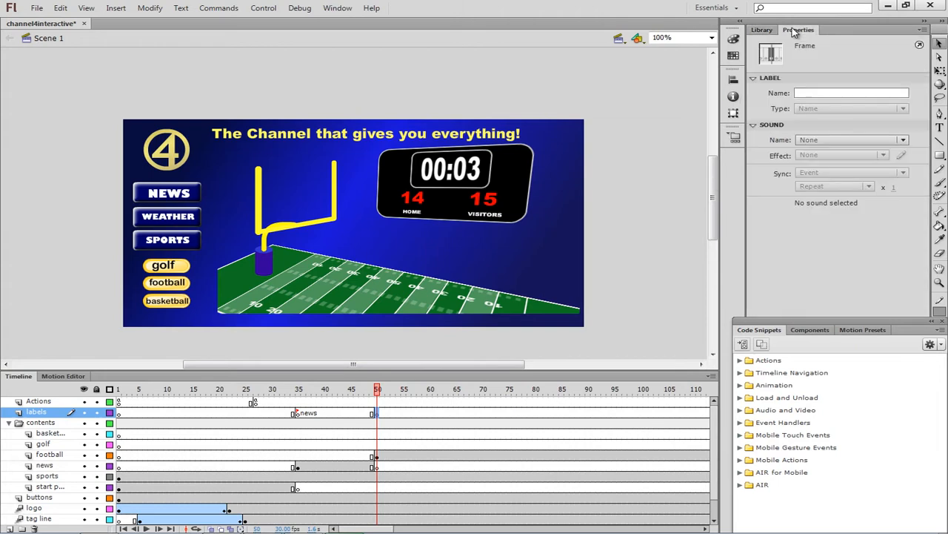
left_click(808, 93)
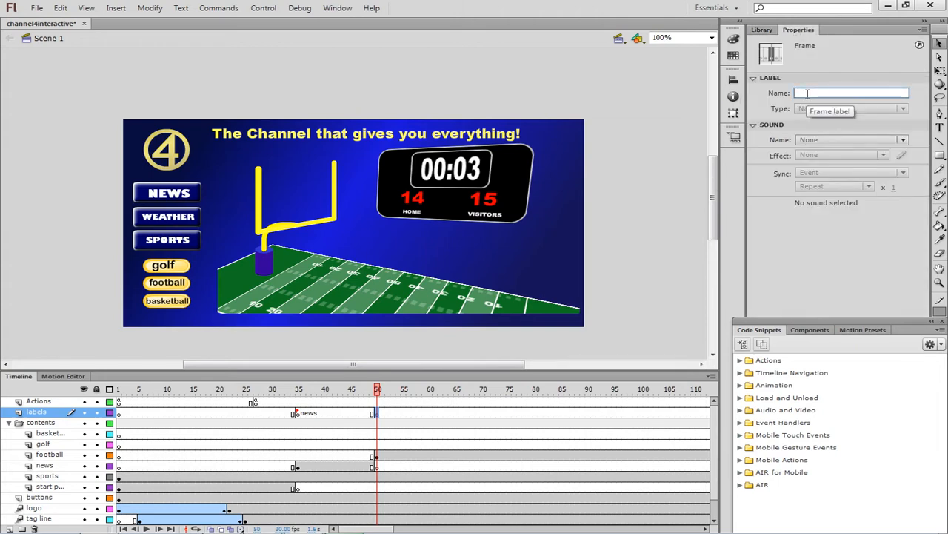
type("football")
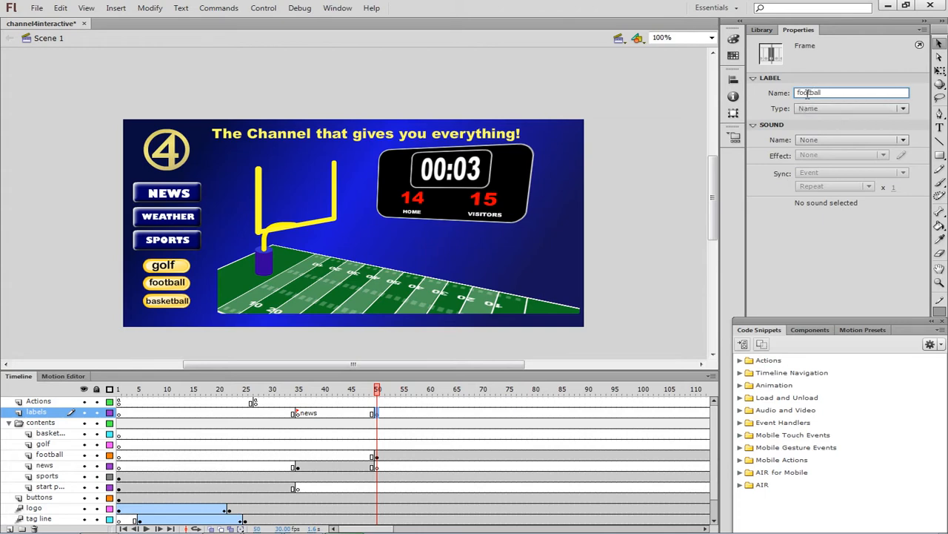
left_click(447, 414)
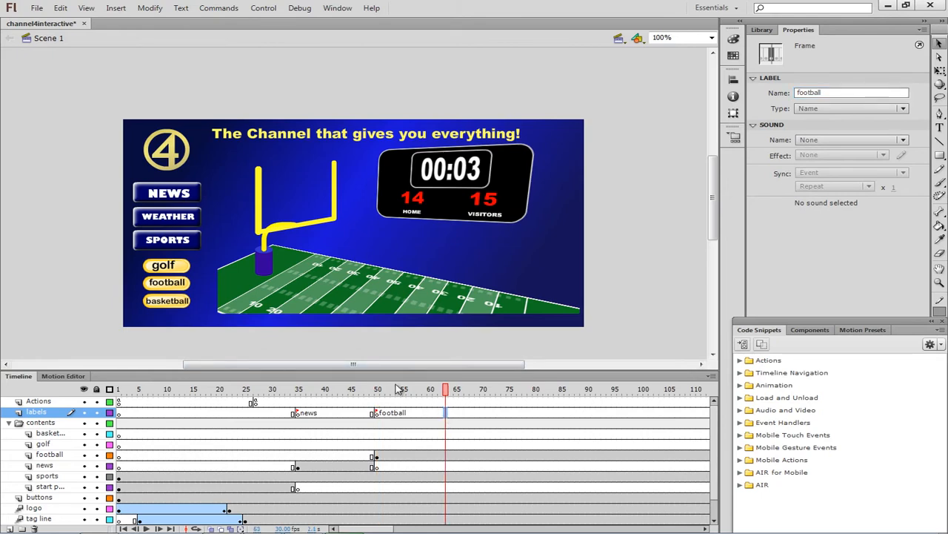
- Open the football anim symbol, show its hidden mask layer to examine the masked area, and return to Scene 1
left_click(361, 275)
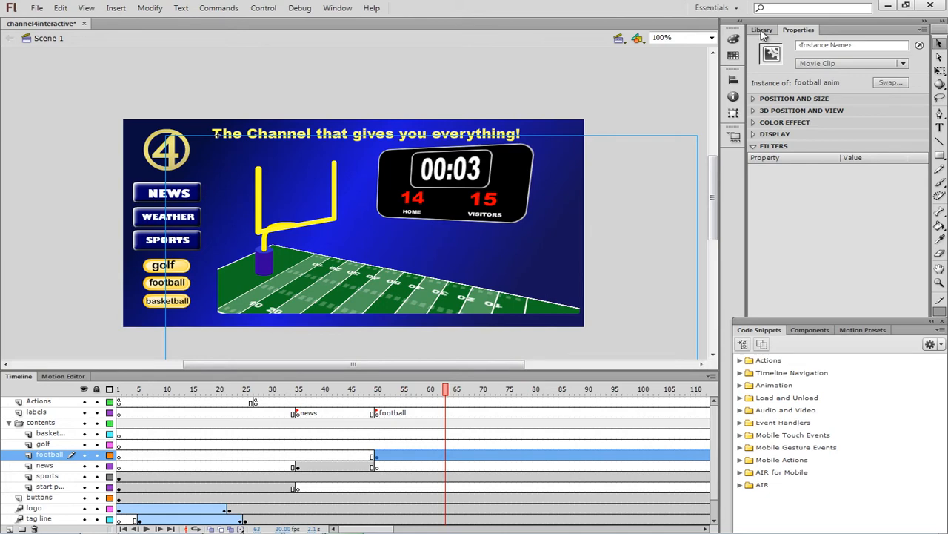
left_click(762, 31)
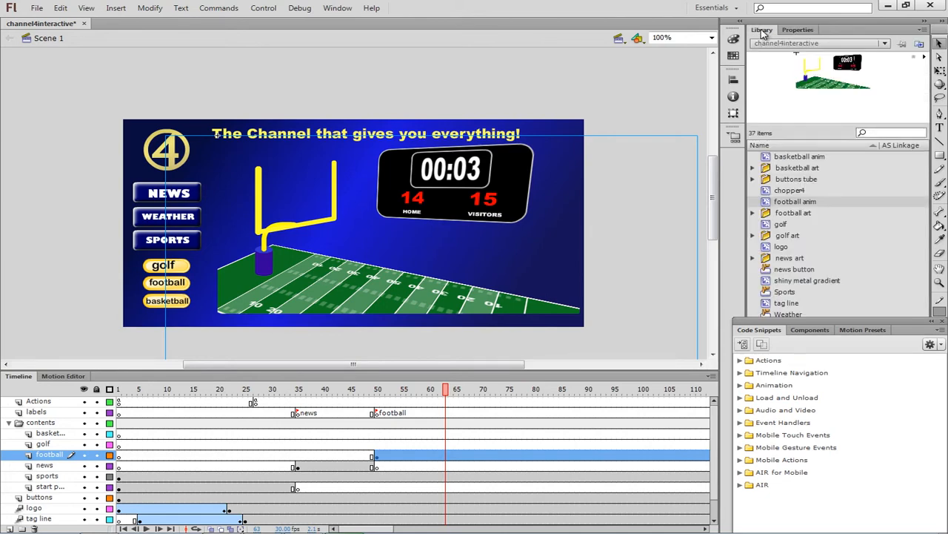
double_click(777, 204)
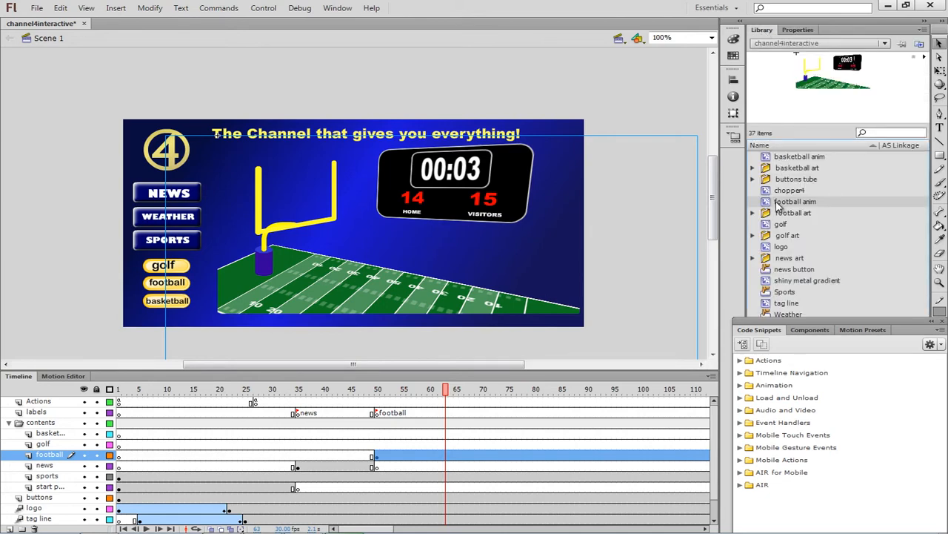
left_click(768, 203)
double_click(768, 203)
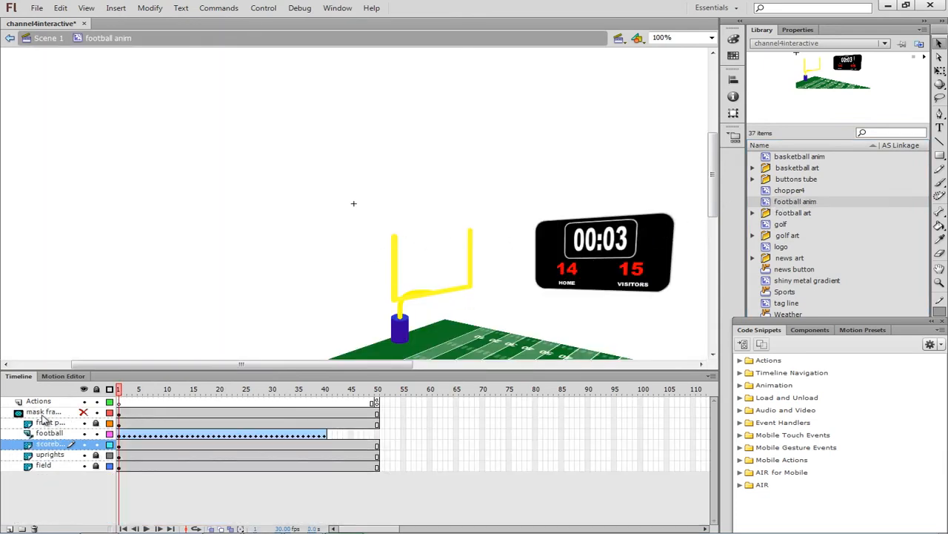
left_click(83, 412)
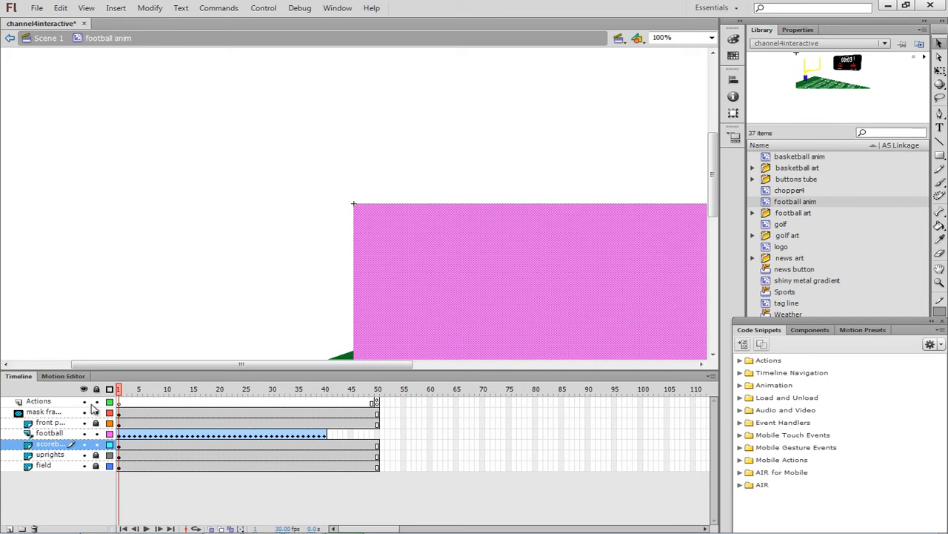
left_click(57, 38)
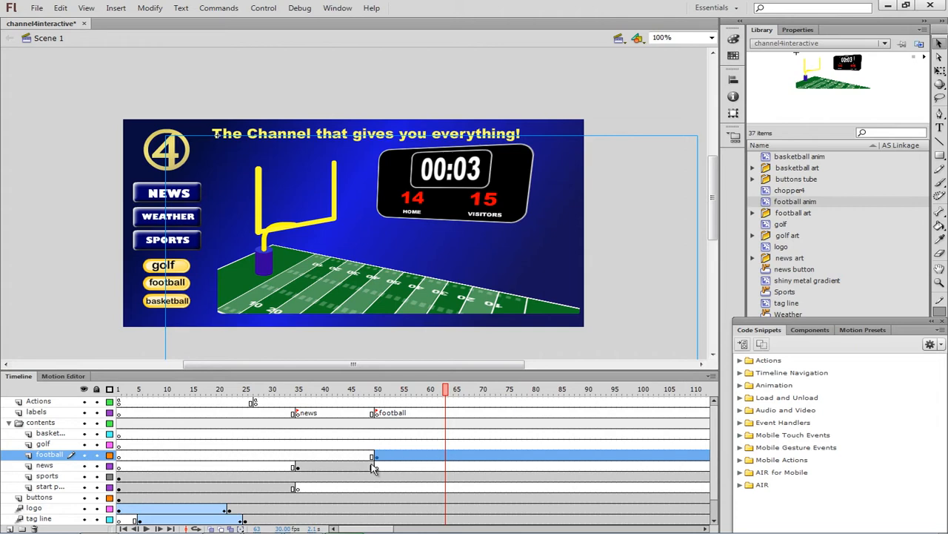
- Place the golf symbol on the golf layer and position its green just below the tagline, beside the site buttons
left_click_drag(449, 393, 426, 400)
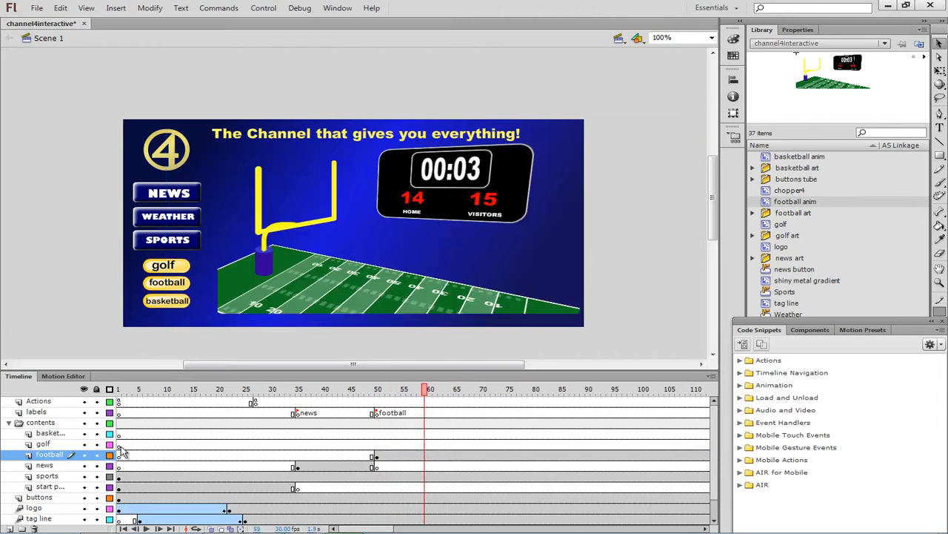
left_click(43, 445)
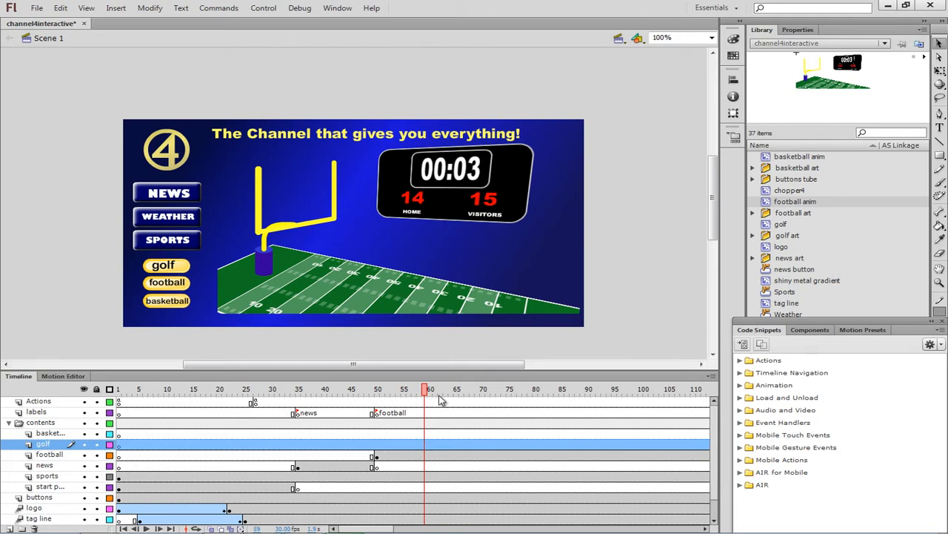
left_click(771, 226)
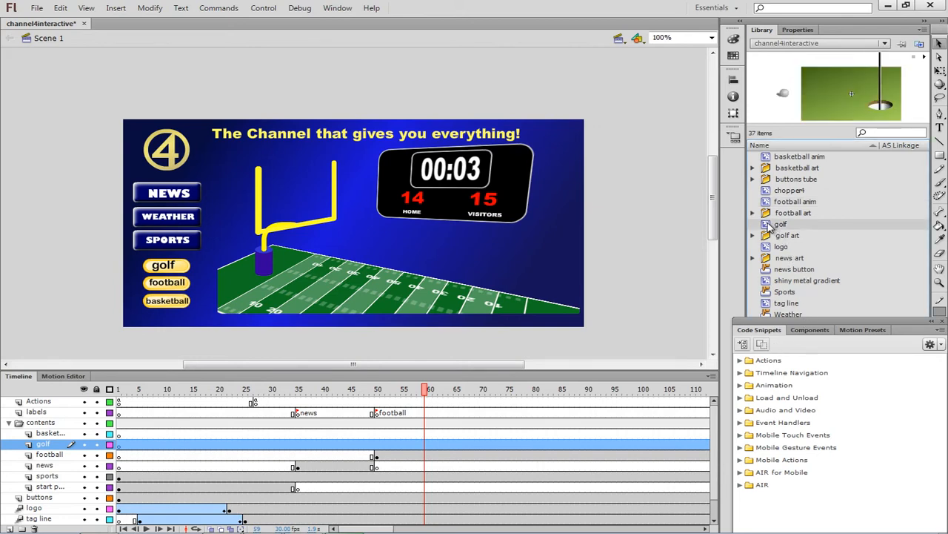
left_click_drag(771, 226, 422, 236)
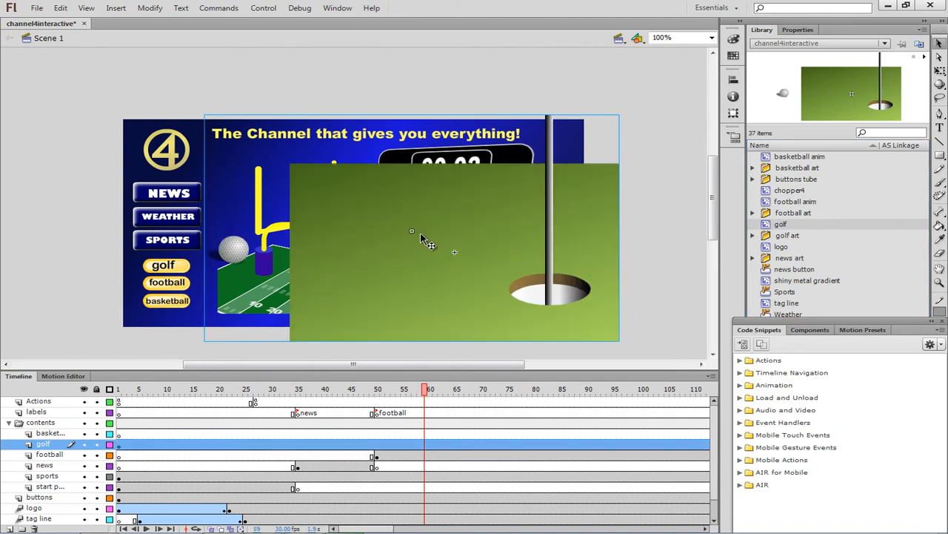
left_click_drag(486, 234, 409, 206)
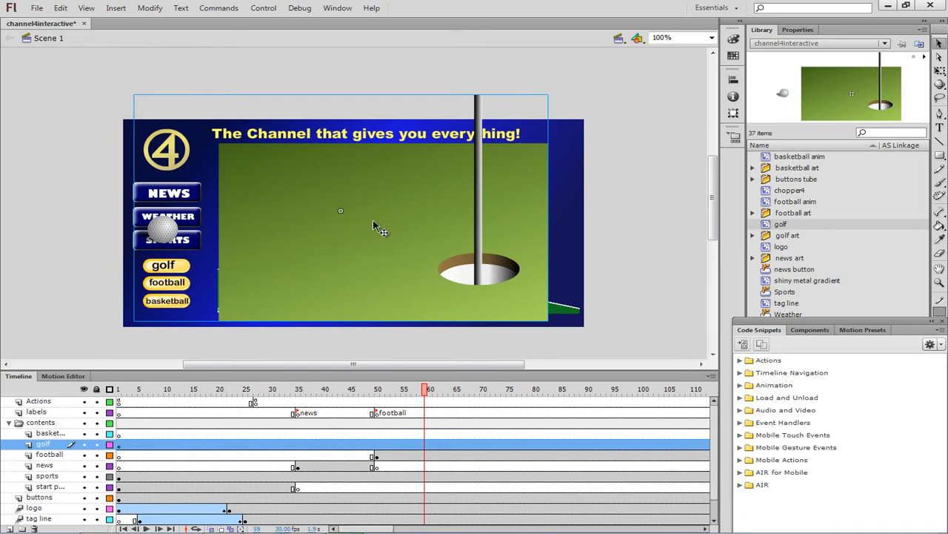
- Show the golf instance's position and size, and add a new layer directly above the golf layer
left_click(798, 29)
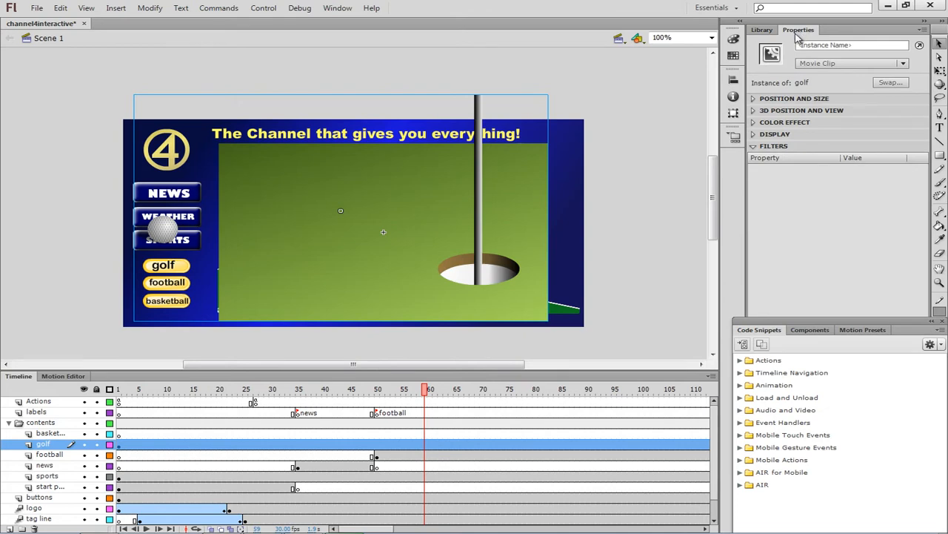
left_click(753, 98)
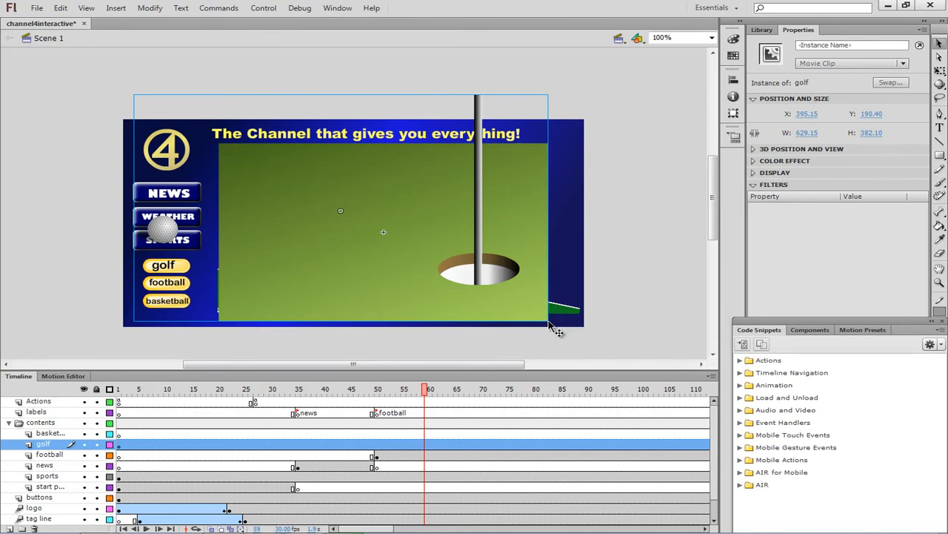
left_click(12, 527)
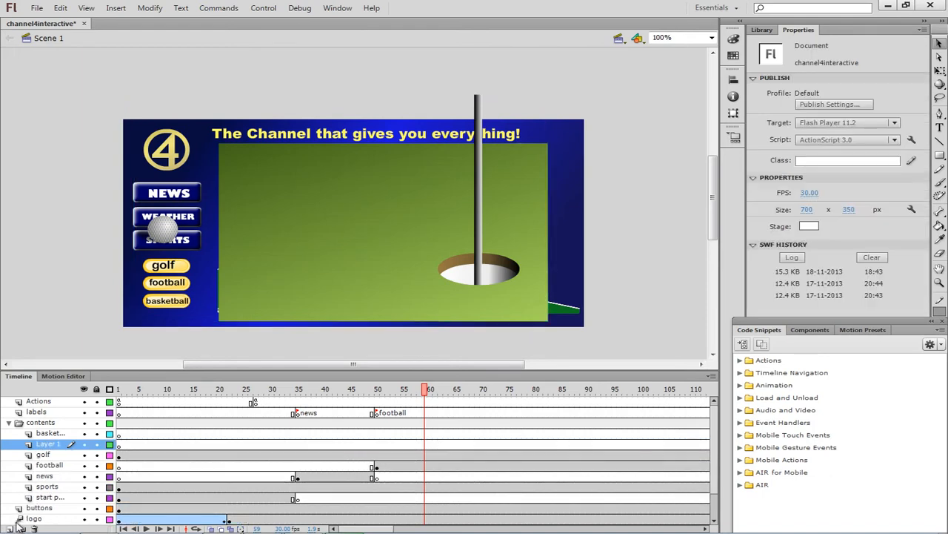
- Rename the new layer above the golf layer as golfmask
double_click(48, 444)
type("golfma")
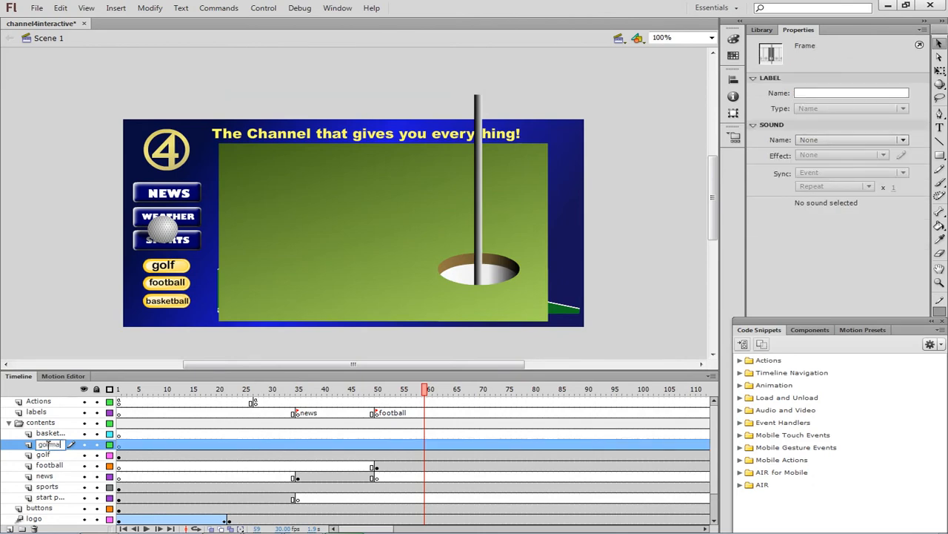
type("sk")
key("Return")
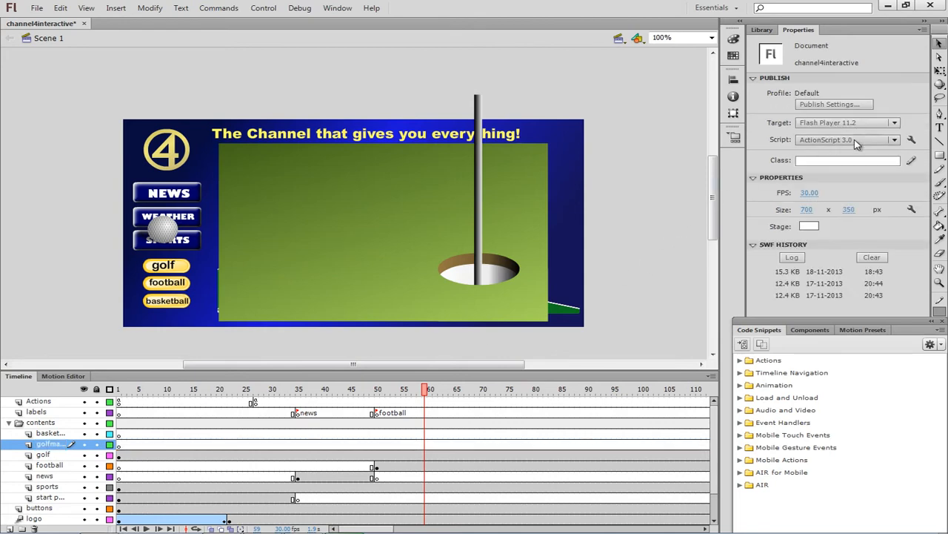
- Choose the Rectangle Primitive tool and set its fill to a solid dark red
left_click(941, 157)
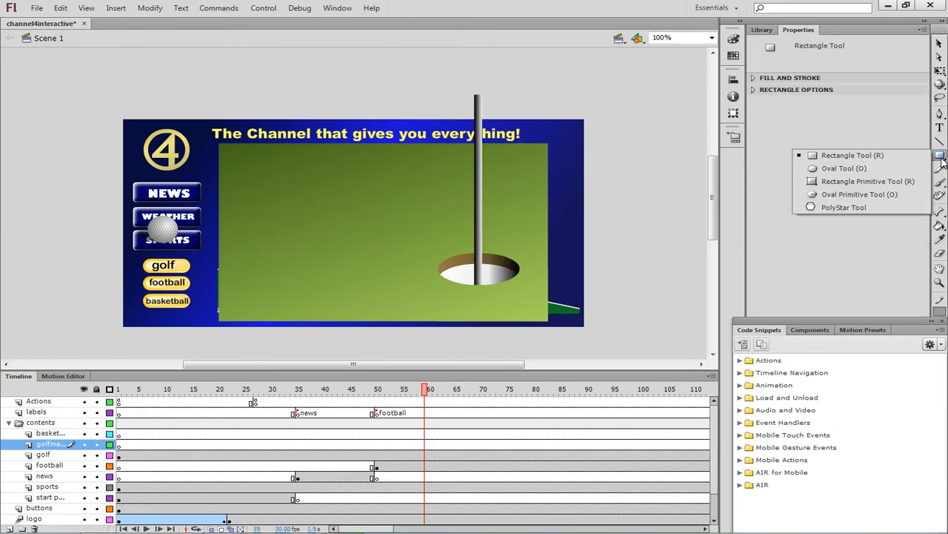
left_click(901, 182)
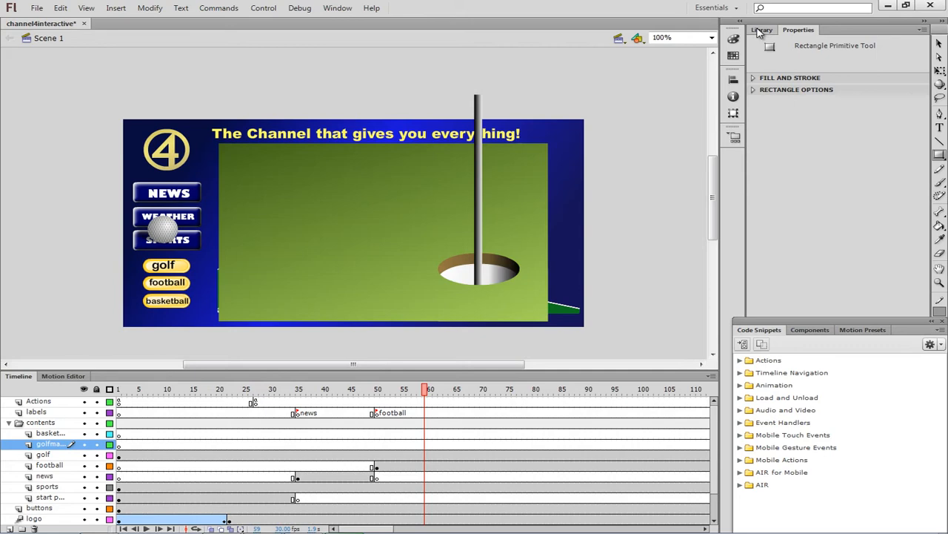
left_click(756, 79)
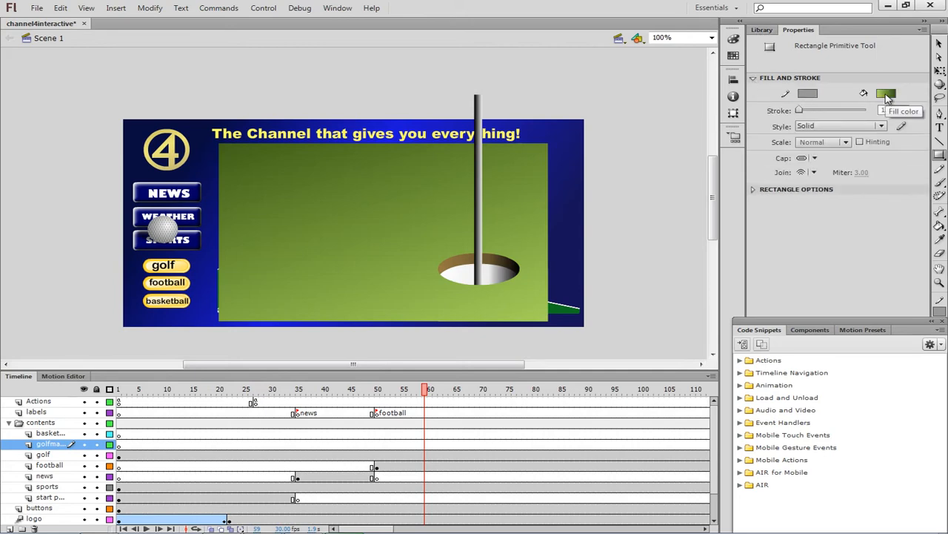
left_click(887, 95)
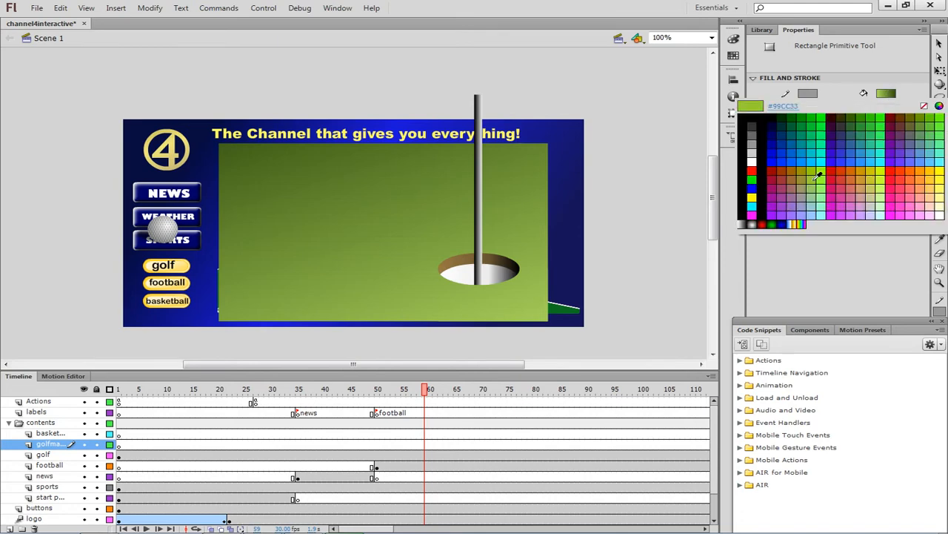
left_click(782, 176)
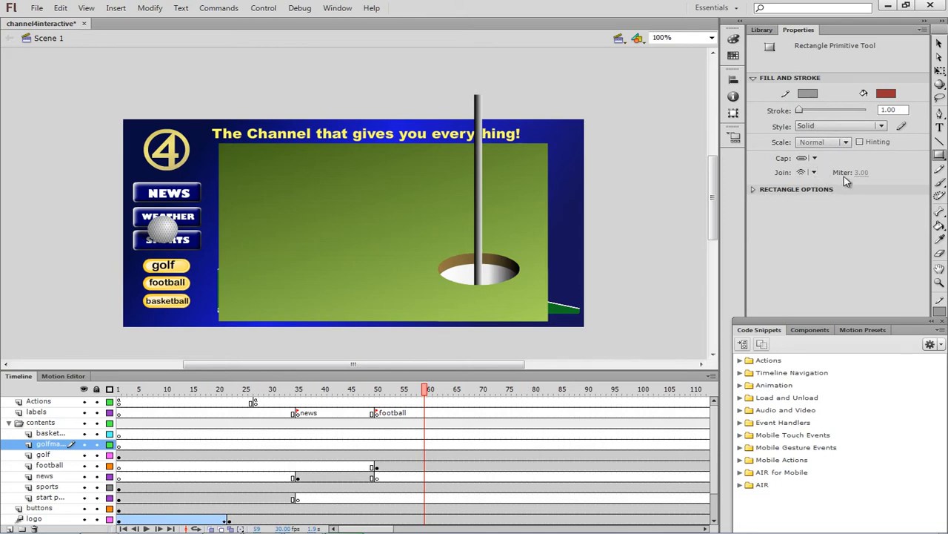
left_click(940, 321)
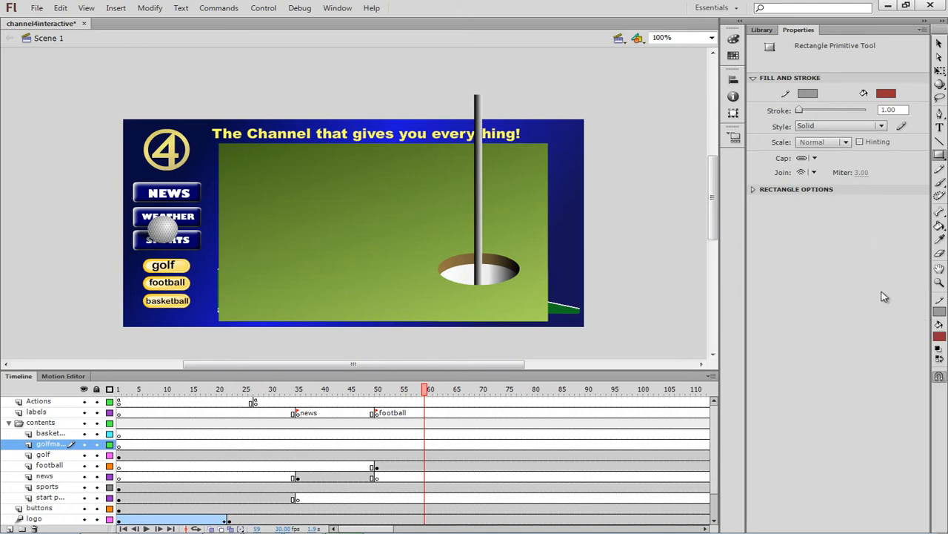
- Try a corner radius of -9 for the rectangle primitive and set it back to 0
left_click(755, 80)
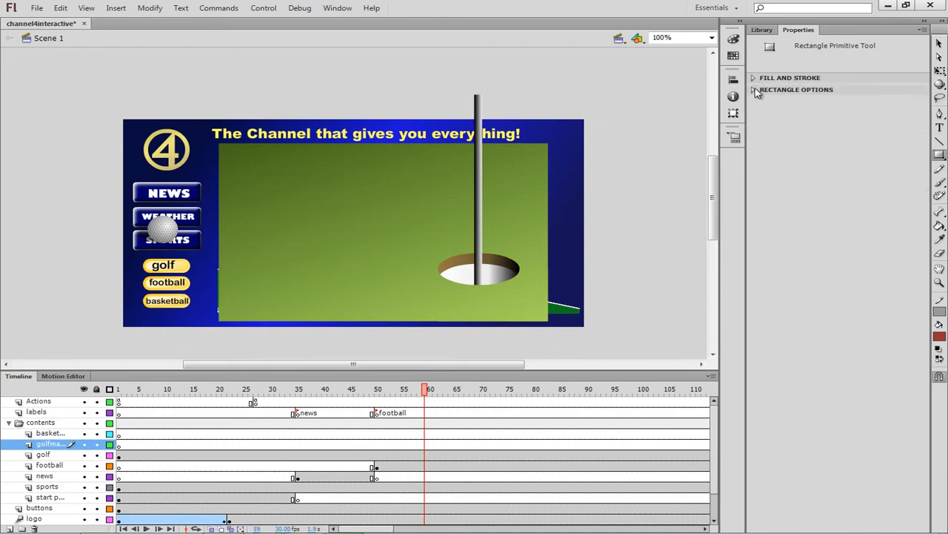
left_click(755, 89)
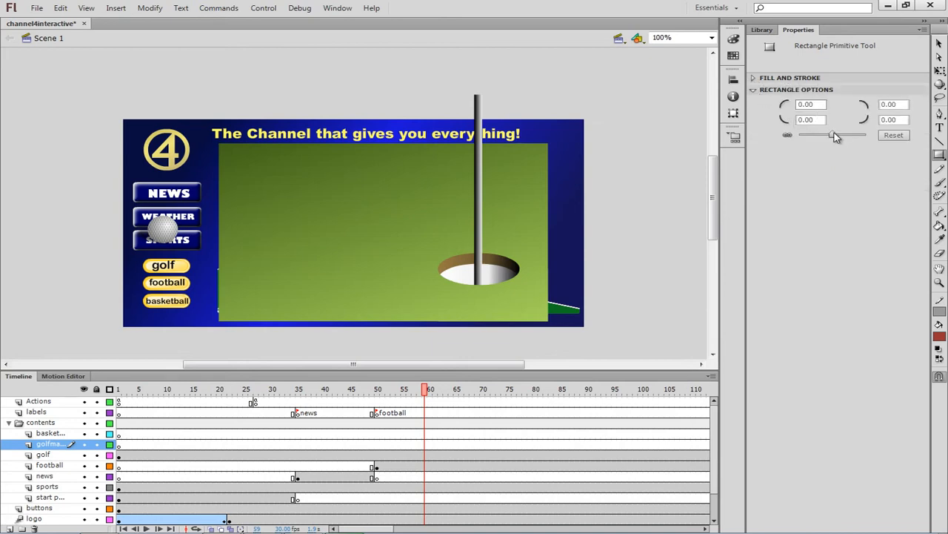
mouse_move(836, 137)
left_mouse_down()
mouse_move(819, 138)
mouse_move(858, 137)
mouse_move(830, 137)
left_mouse_up()
left_click(804, 105)
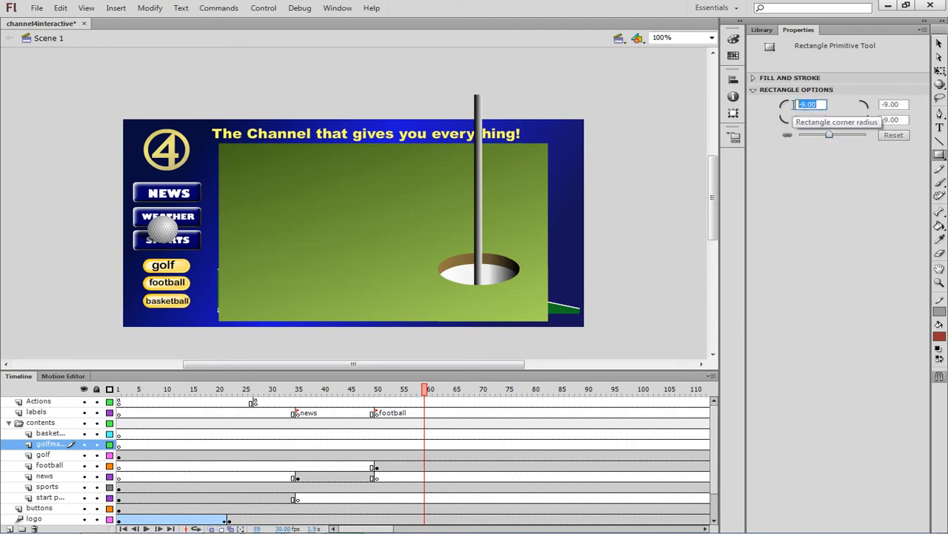
type("0")
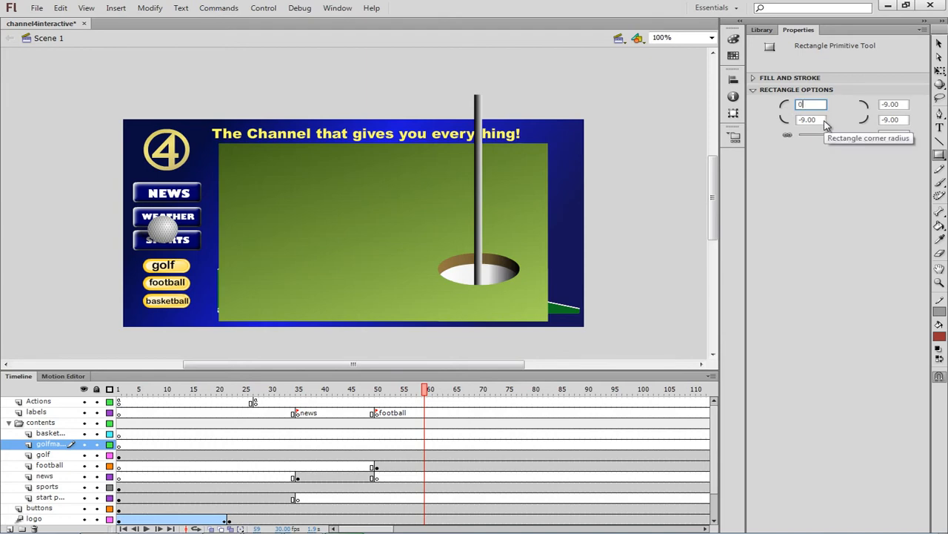
key("Return")
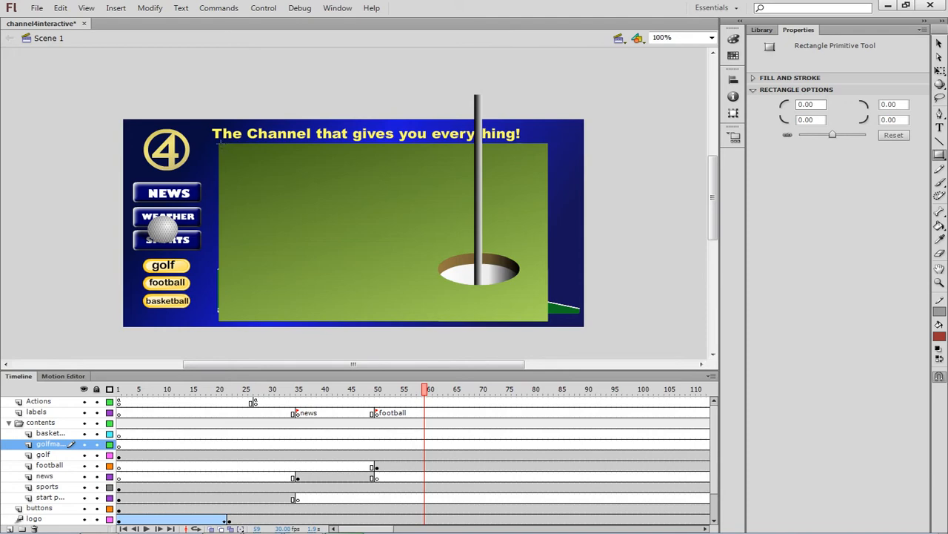
- Draw a rectangle about 499 by 298 px over the golf green and turn the golfmask layer into a mask
left_click_drag(219, 144, 546, 318)
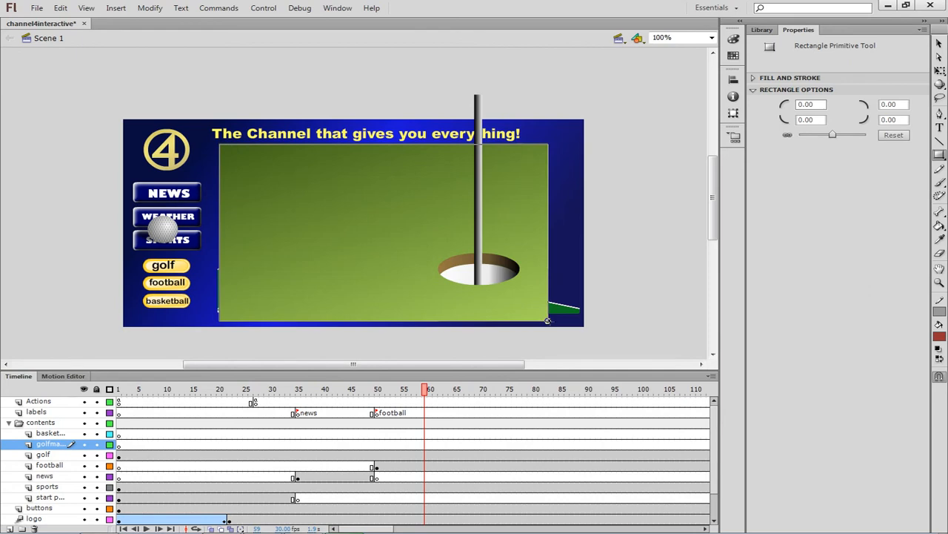
left_click_drag(548, 320, 548, 321)
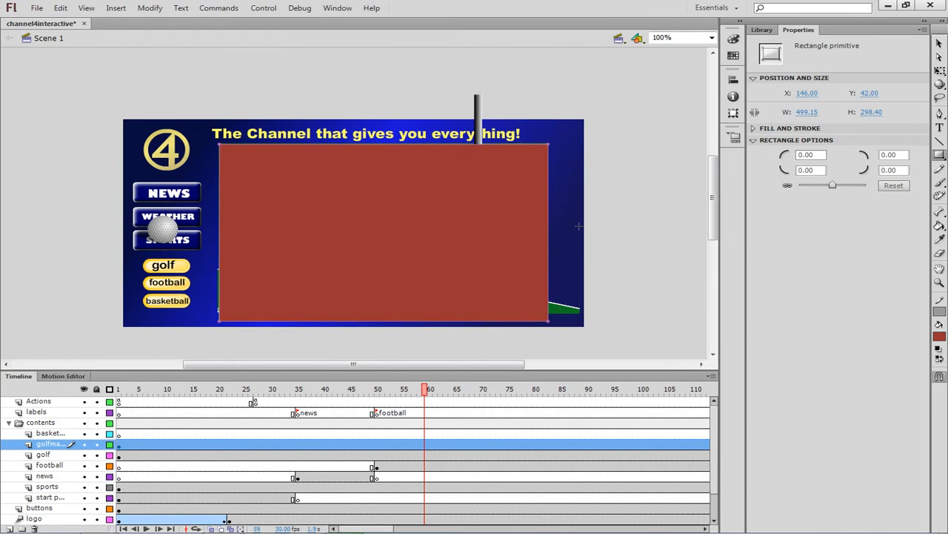
right_click(47, 448)
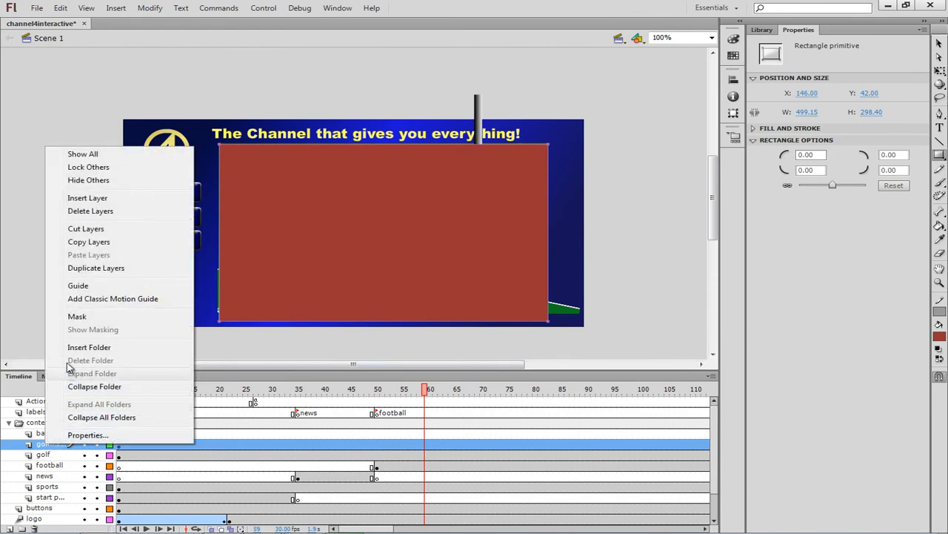
left_click(77, 316)
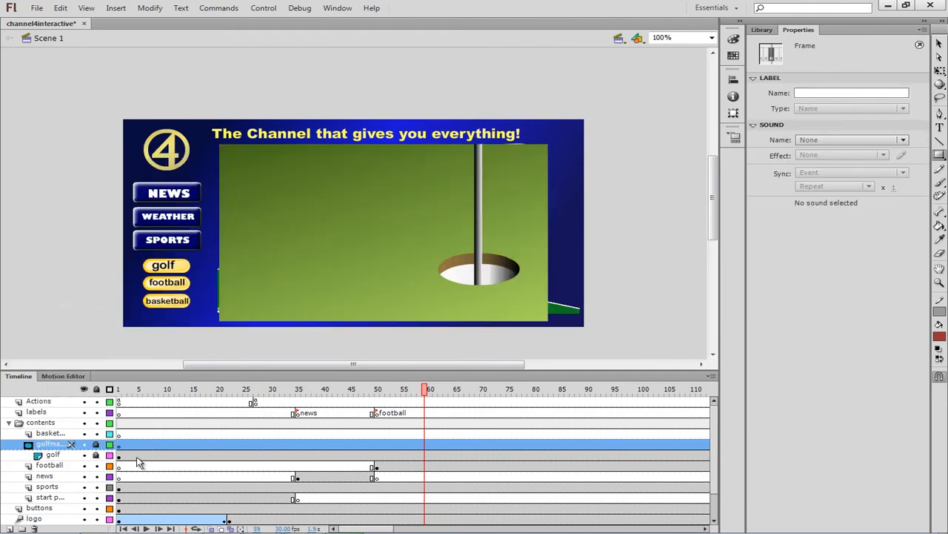
- Move the first keyframes of the golfmask and golf layers together to frame 60
left_click(119, 445)
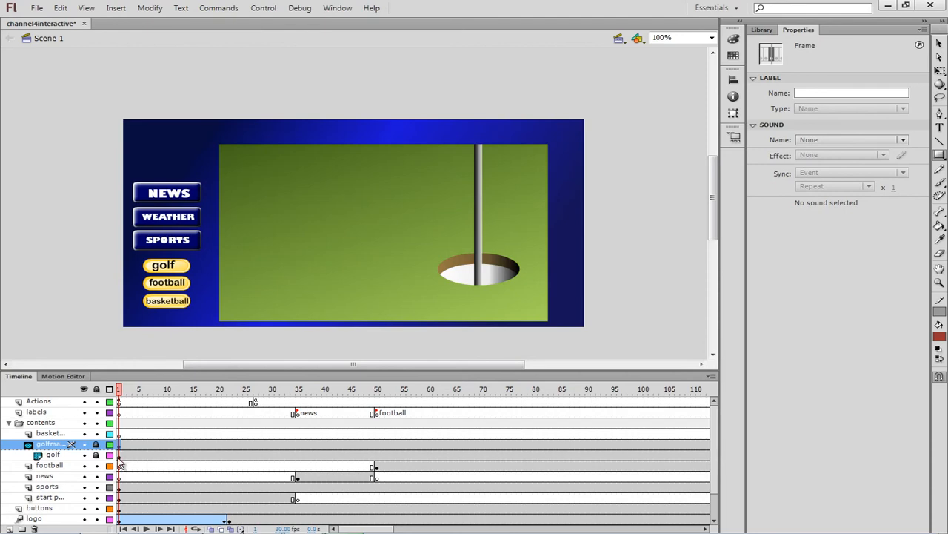
left_click(121, 455)
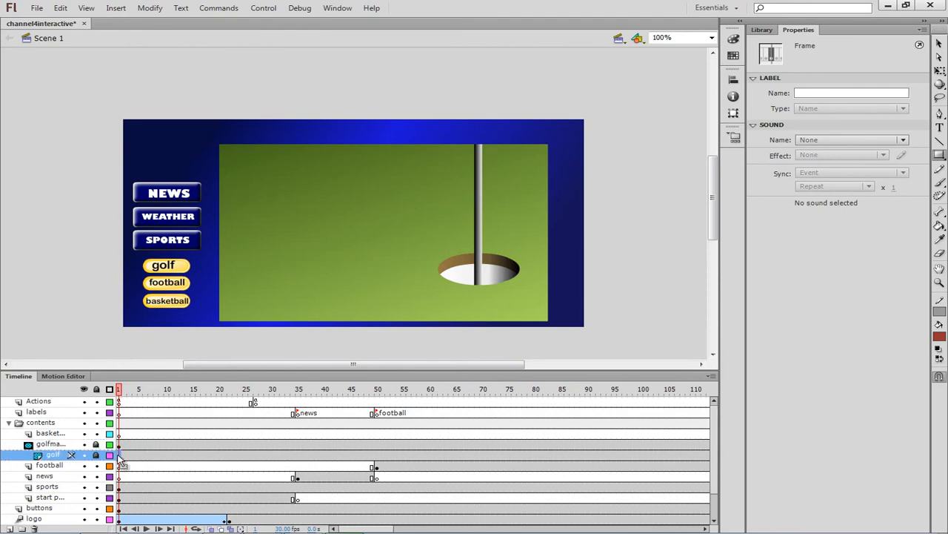
left_click(120, 446)
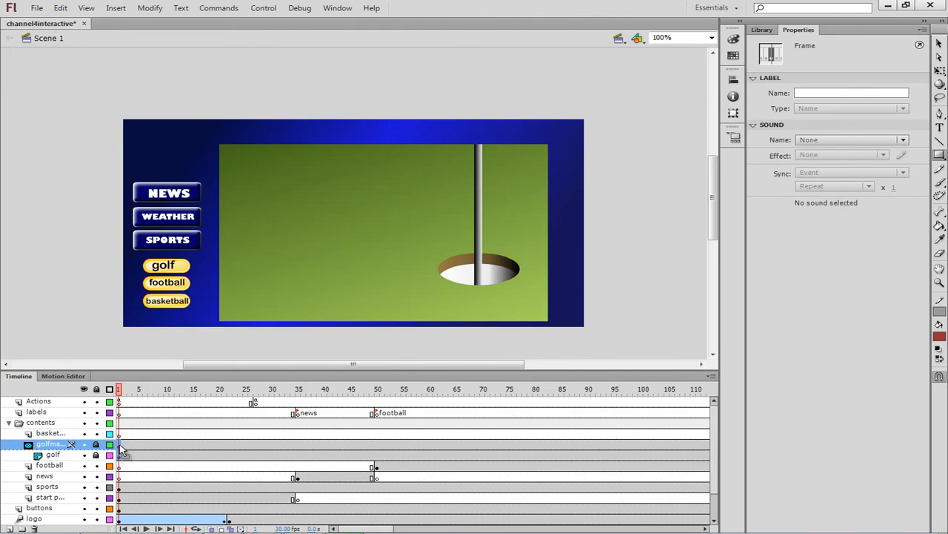
left_click_drag(121, 450, 432, 449)
left_click_drag(431, 448, 430, 448)
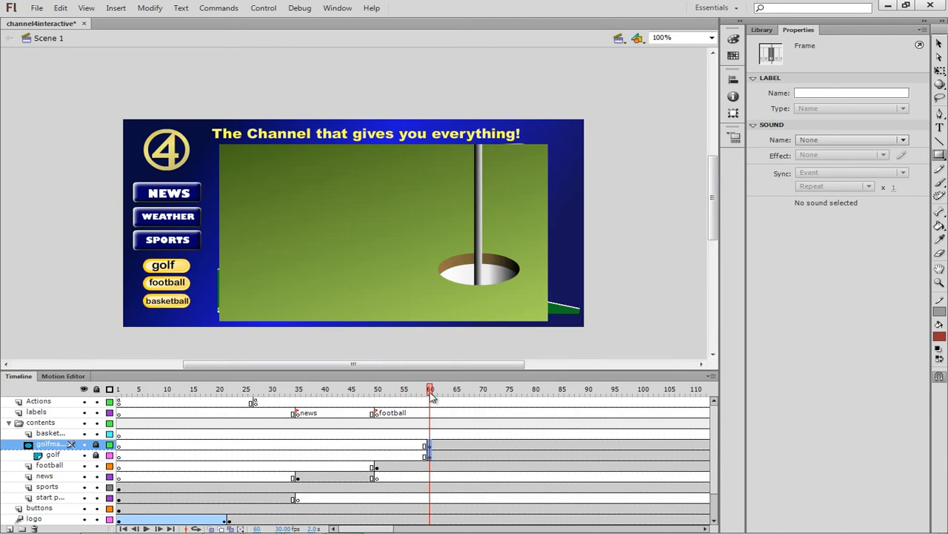
mouse_move(429, 392)
left_mouse_down()
mouse_move(398, 391)
mouse_move(433, 401)
left_mouse_up()
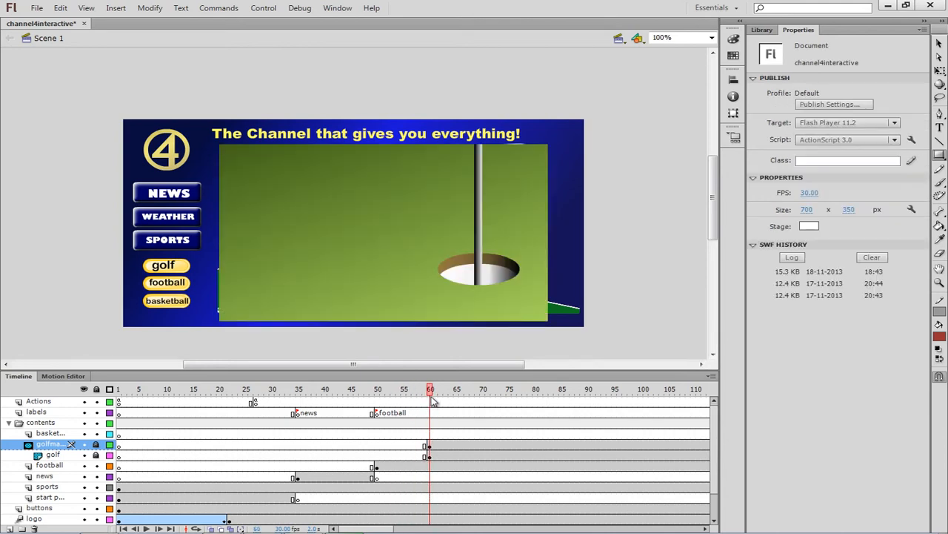
- Insert a keyframe at frame 60 of the labels layer and give it the frame label "golf"
left_click(430, 414)
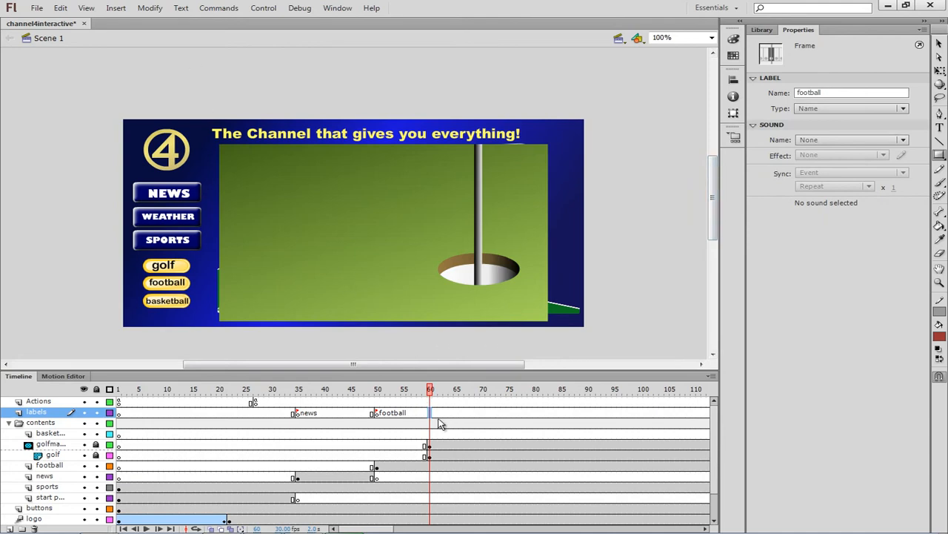
left_click(115, 8)
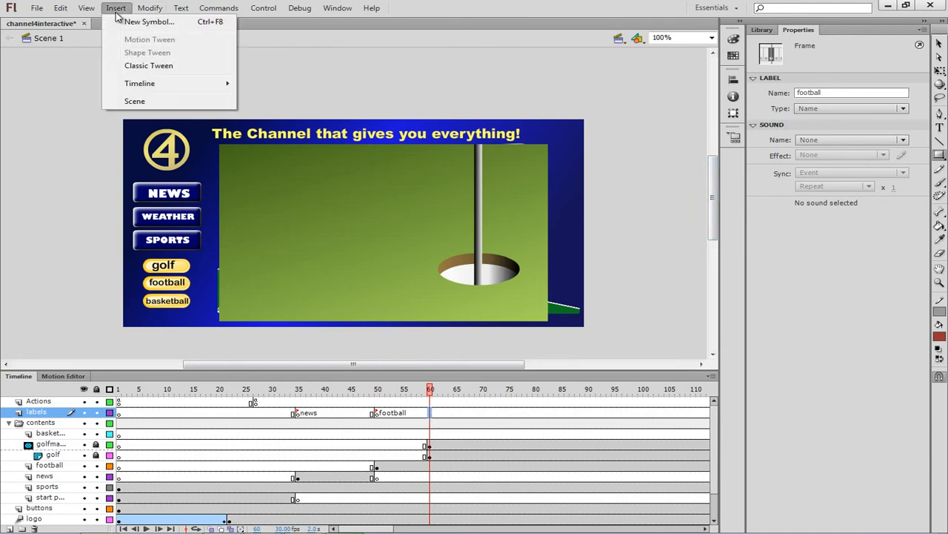
mouse_move(147, 88)
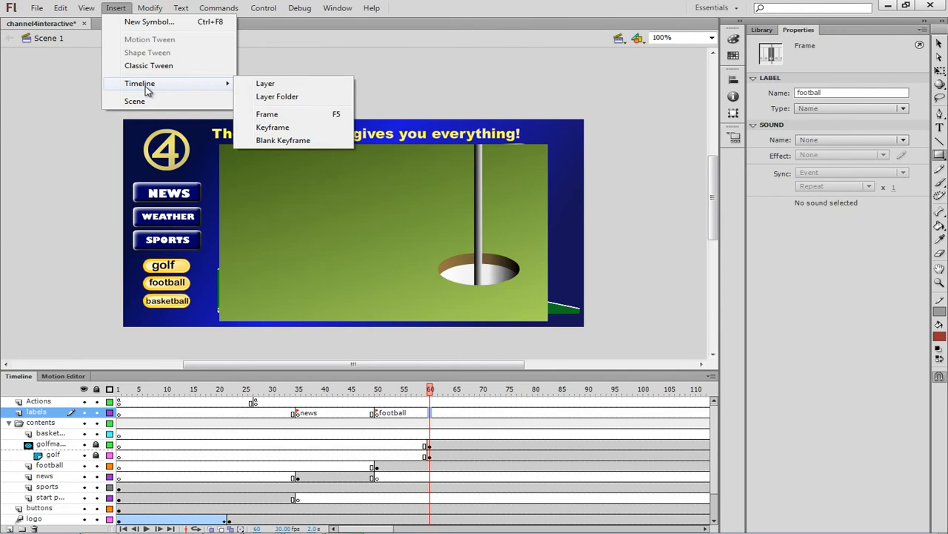
left_click(273, 126)
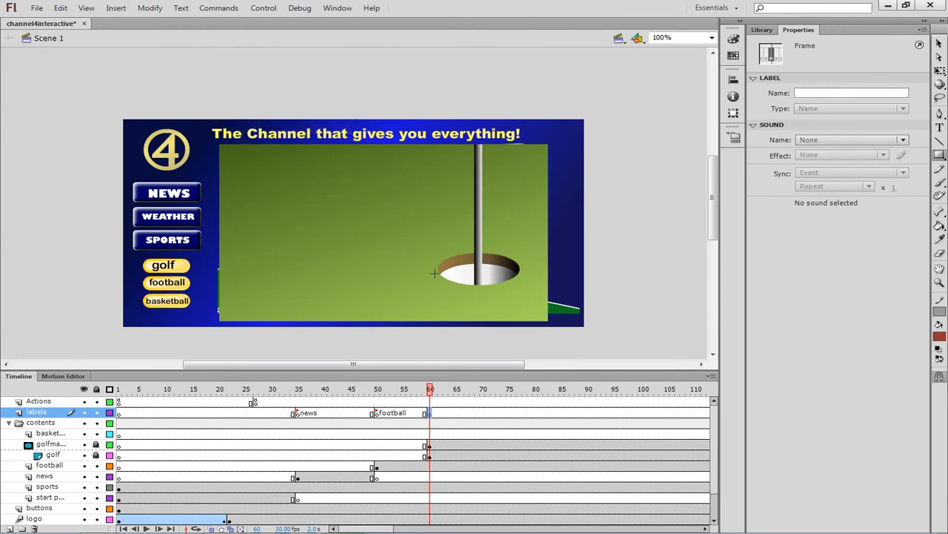
left_click(810, 91)
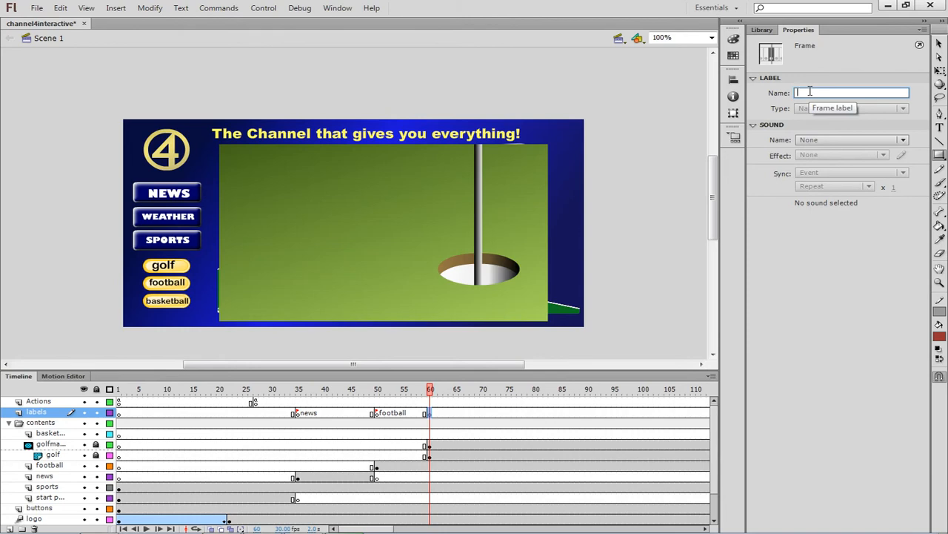
type("golf")
key("Return")
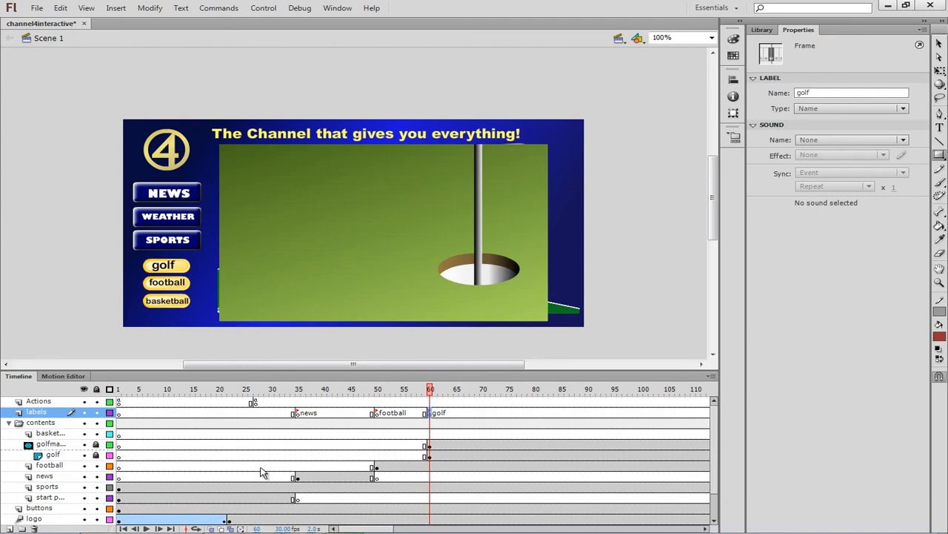
- Insert a blank keyframe at frame 60 of the football layer to end the football animation there
left_click(430, 468)
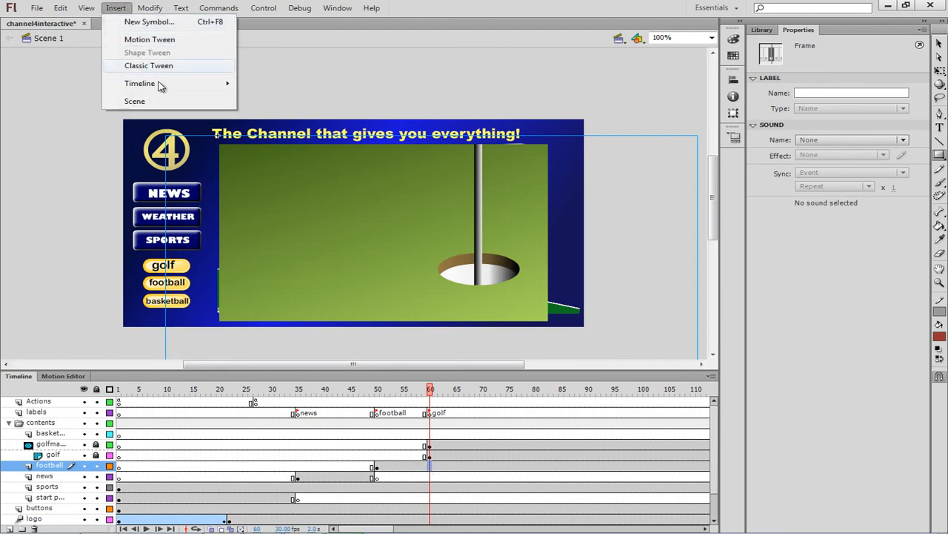
mouse_move(164, 85)
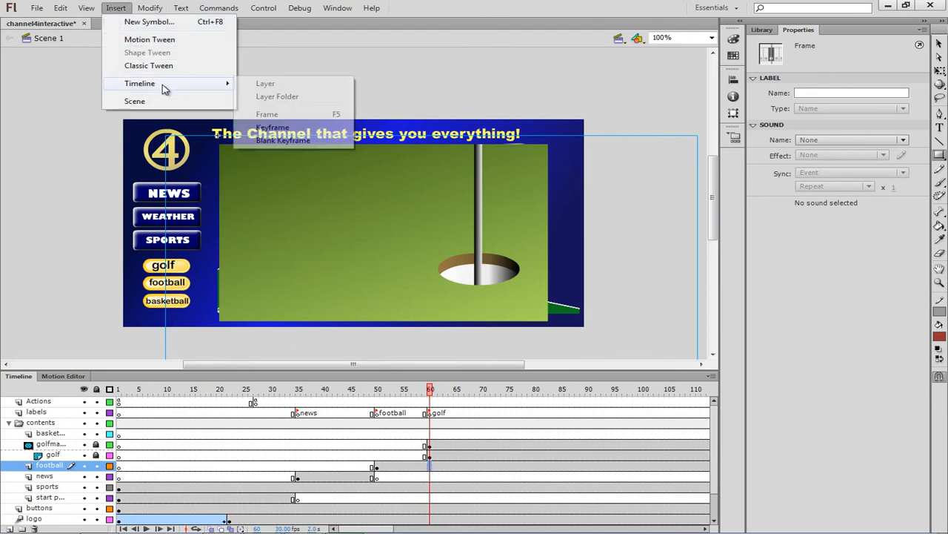
left_click(283, 140)
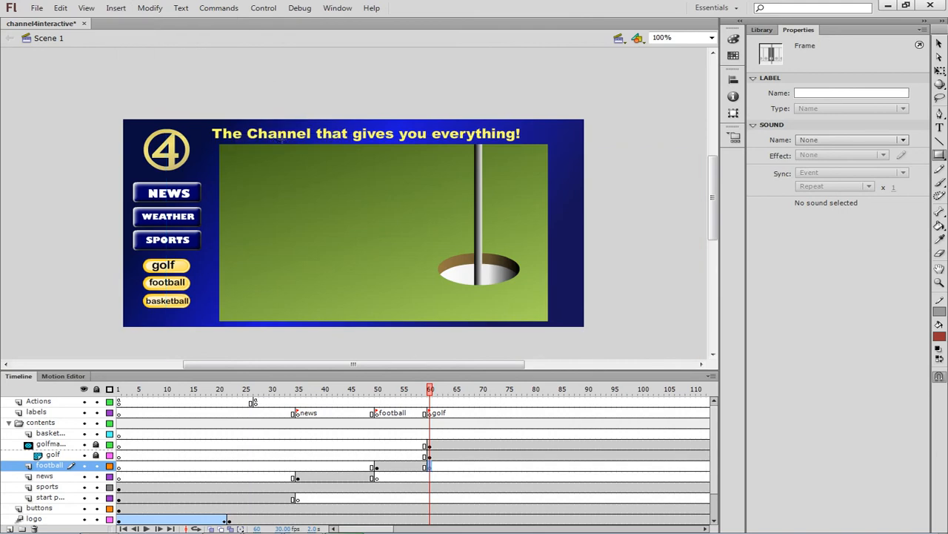
left_click(413, 390)
left_click(429, 390)
mouse_move(430, 391)
left_mouse_down()
mouse_move(375, 392)
mouse_move(440, 393)
mouse_move(430, 389)
left_mouse_up()
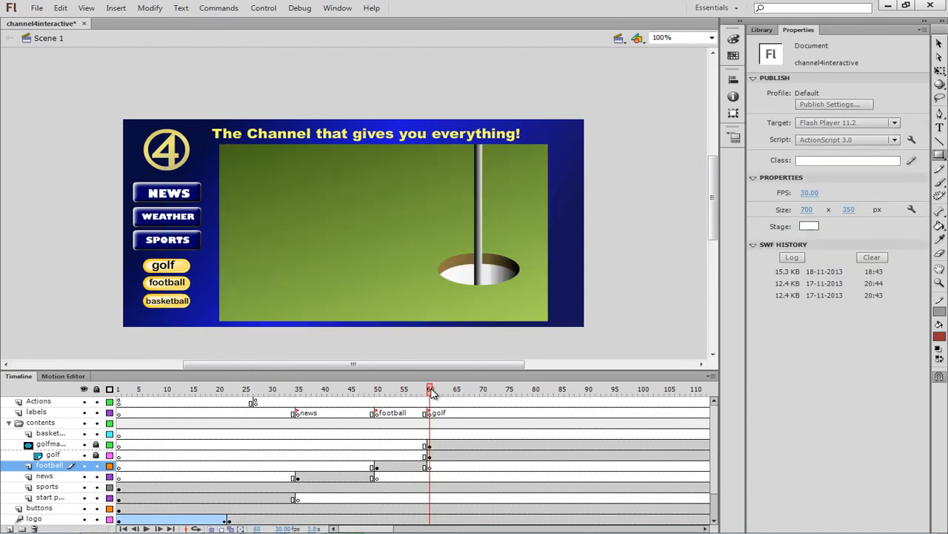
- Place an instance of the basketball anim symbol from the library on the basketball layer
left_click(50, 434)
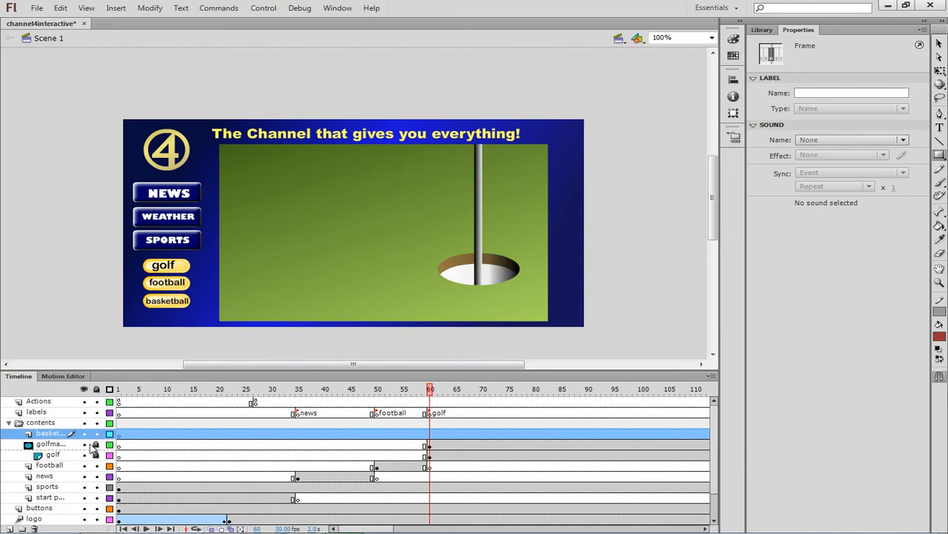
left_click(761, 31)
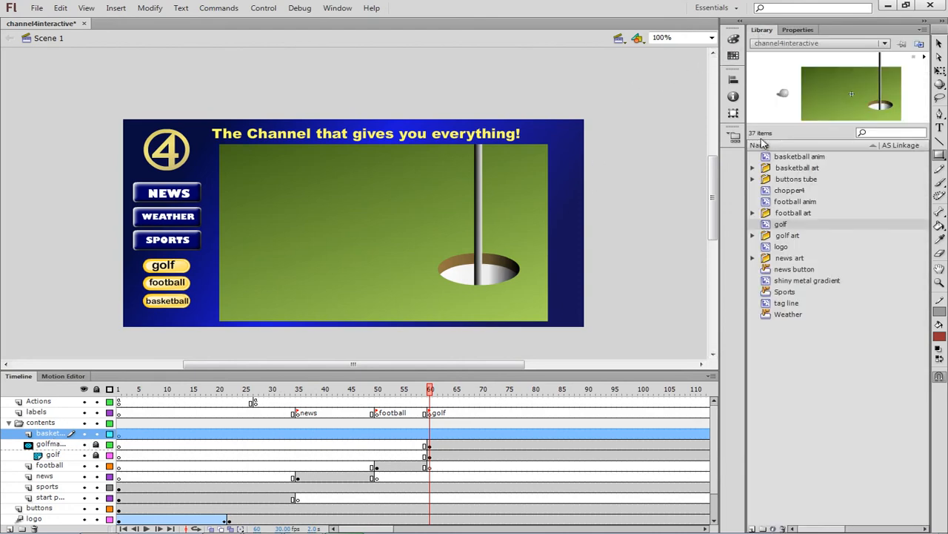
left_click_drag(780, 157, 427, 201)
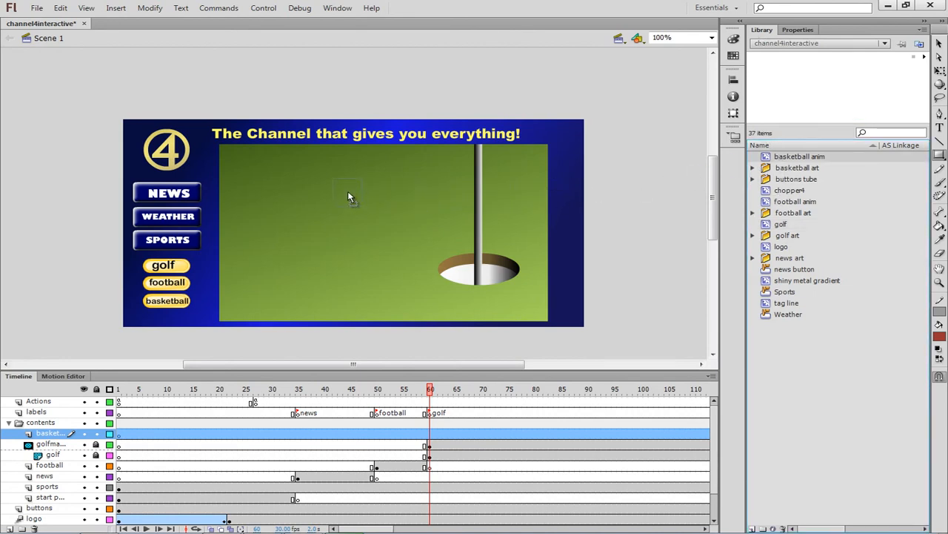
left_click_drag(351, 197, 350, 196)
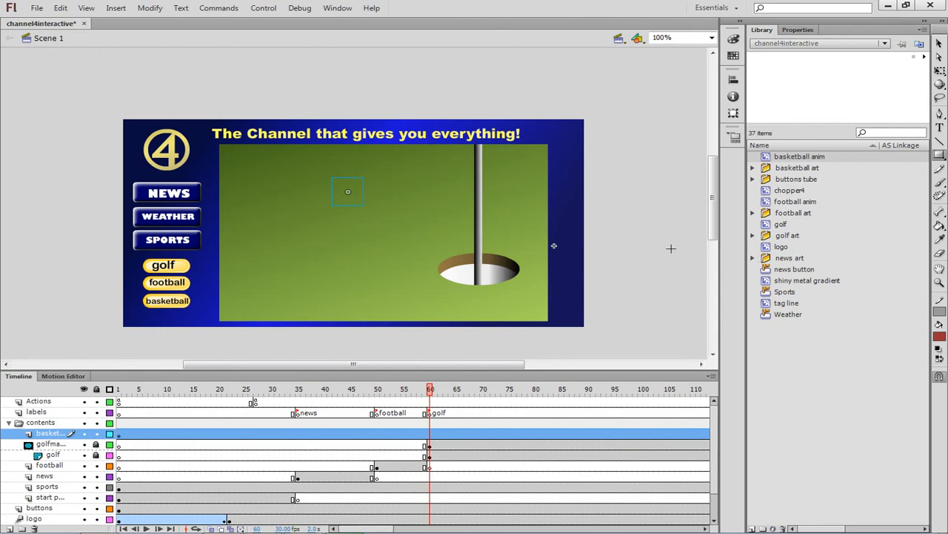
- Reposition the basketball animation so its outline box overlaps the lower part of the 4 logo, and move the layer's first keyframe to frame 70
left_click(940, 43)
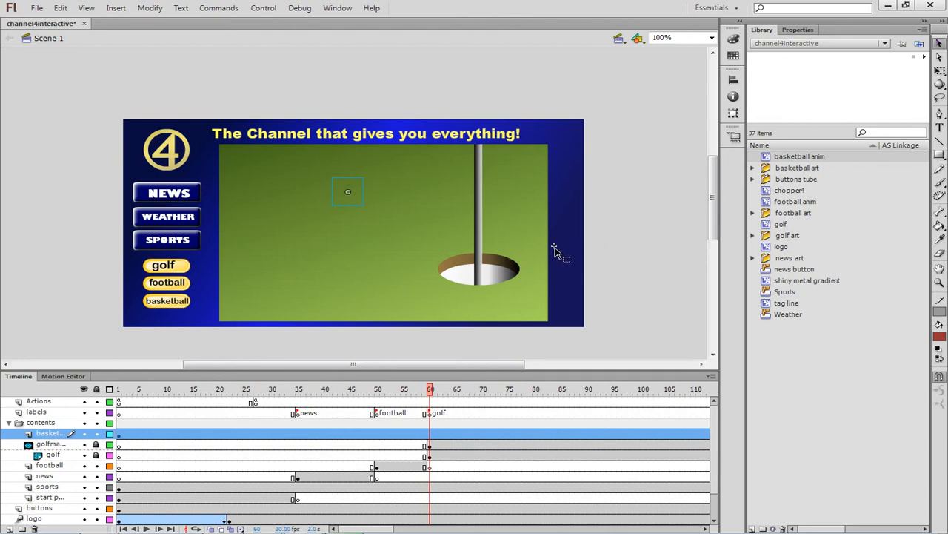
left_click(532, 251)
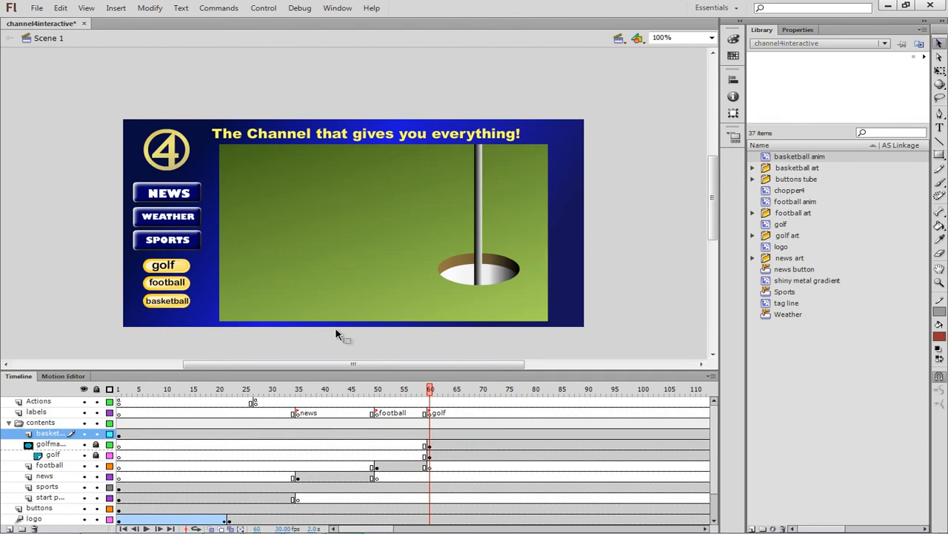
left_click(59, 434)
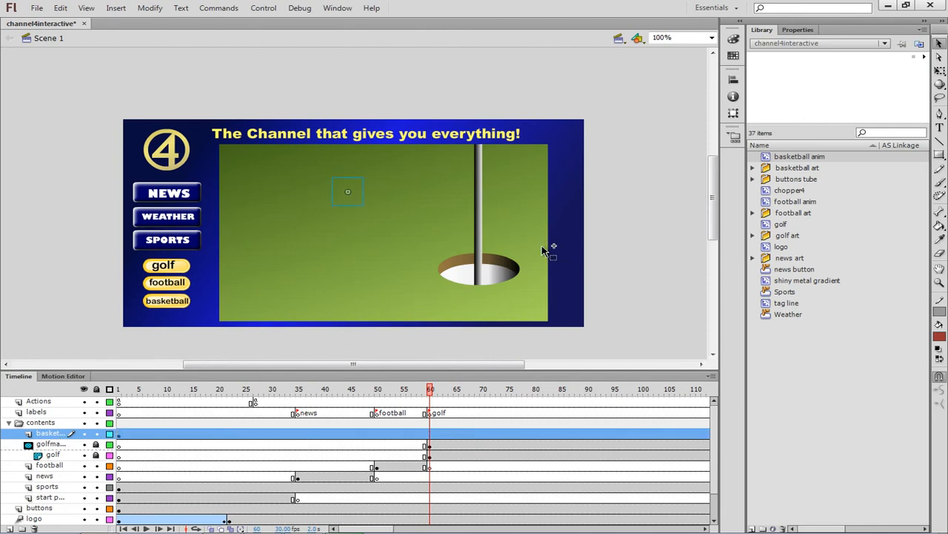
left_click(545, 250)
left_click(56, 435)
left_click_drag(346, 197, 192, 174)
left_click(119, 437)
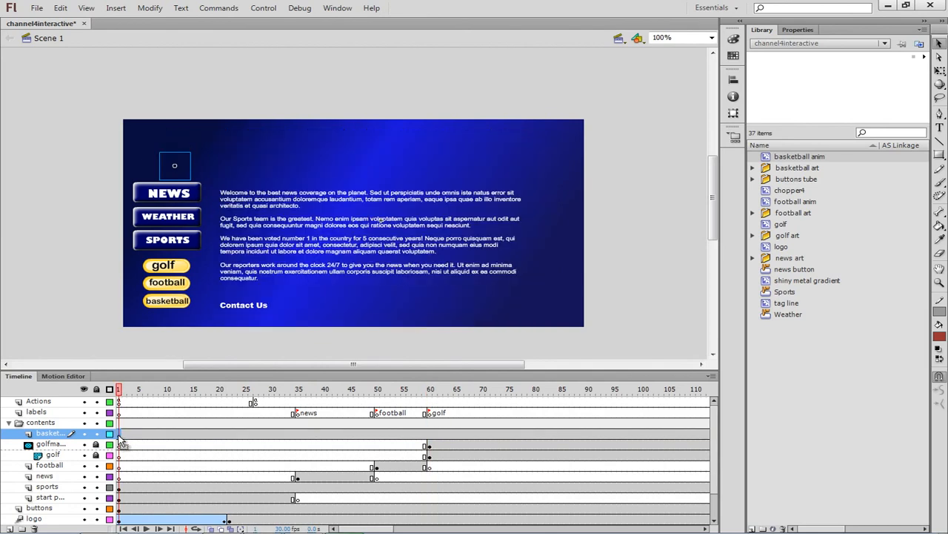
left_click_drag(121, 441, 486, 436)
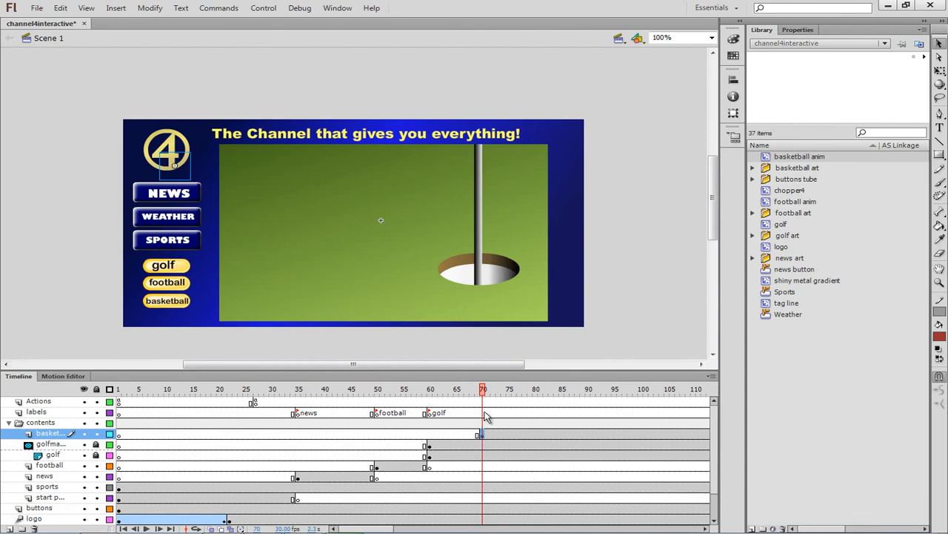
- Insert a keyframe at frame 70 of the labels layer and give it the frame label "basketball"
left_click(484, 414)
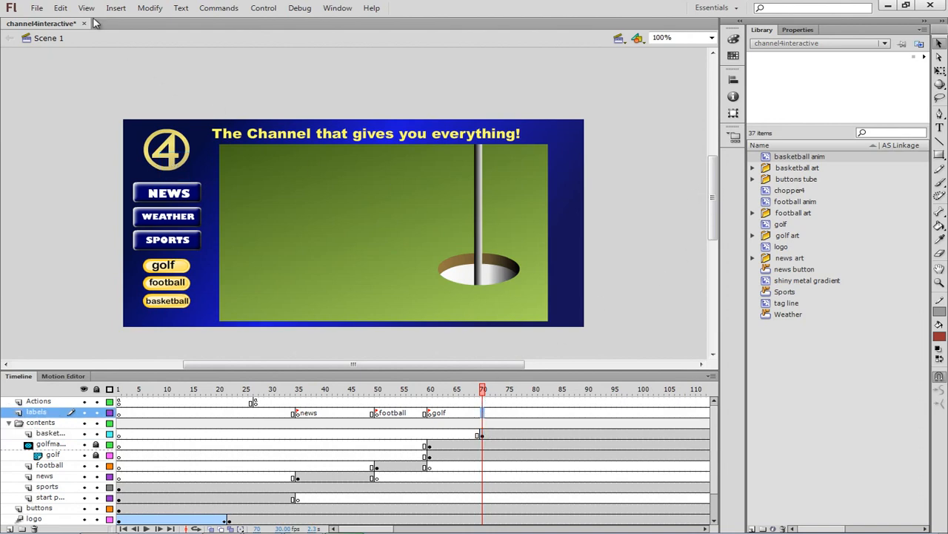
left_click(115, 9)
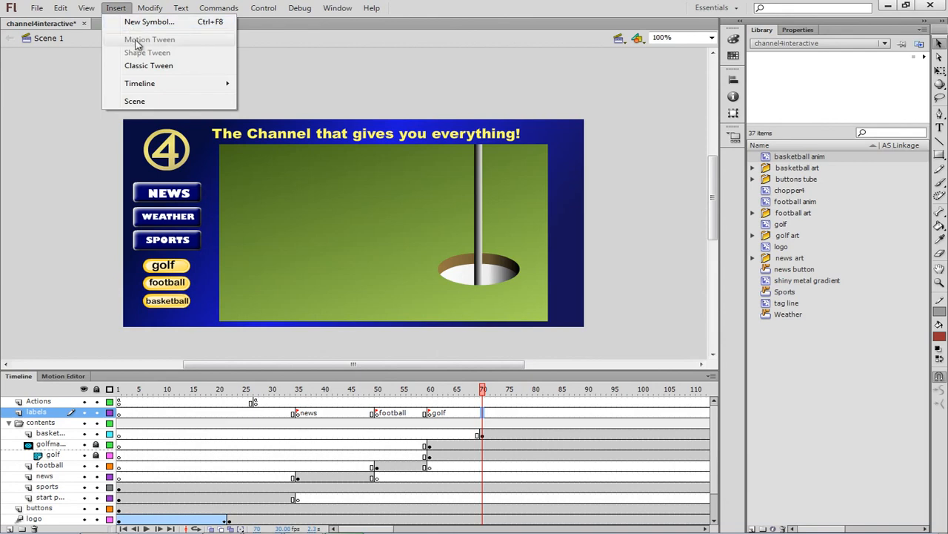
mouse_move(152, 88)
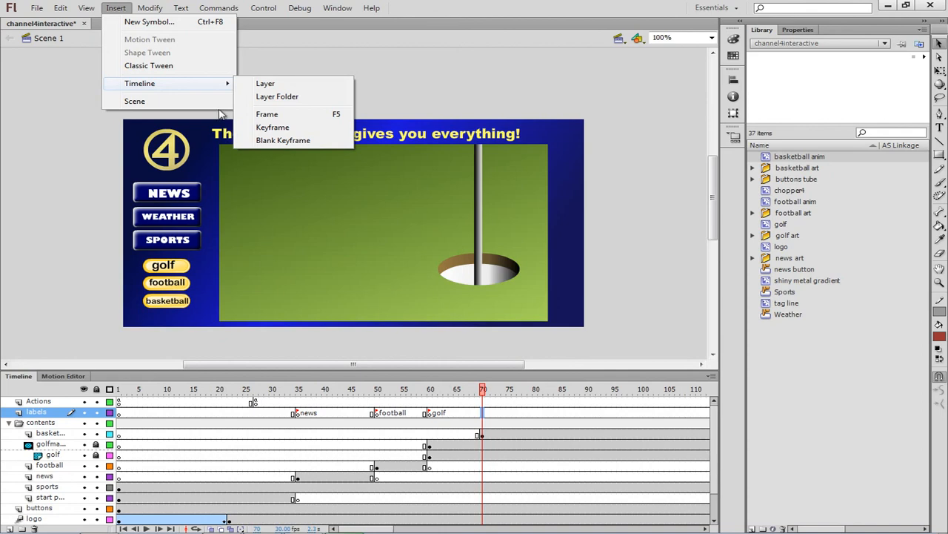
left_click(276, 129)
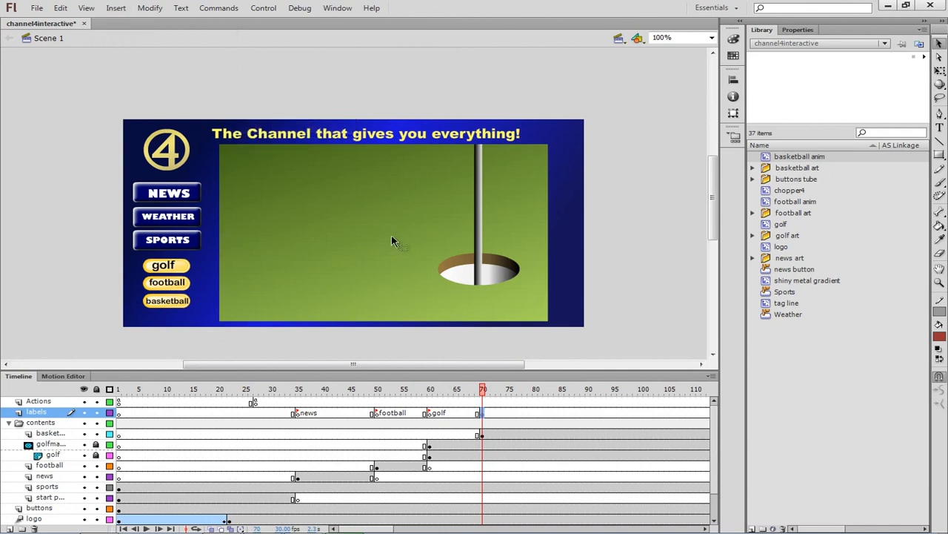
left_click(798, 33)
left_click(817, 93)
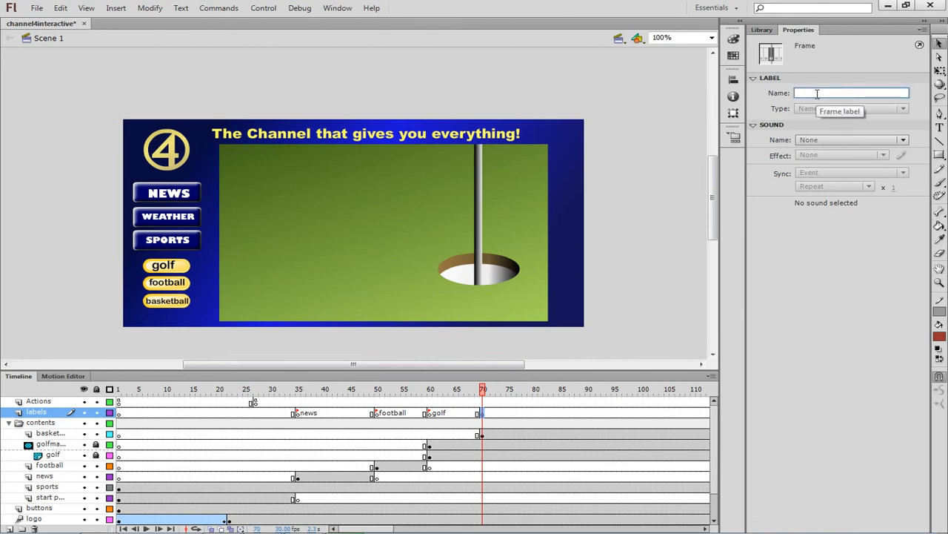
type("basketba")
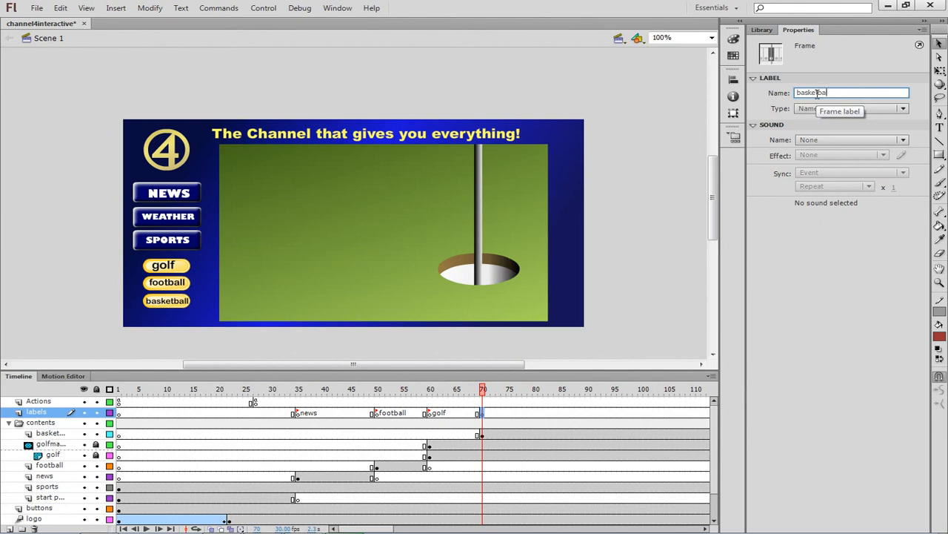
type("ll")
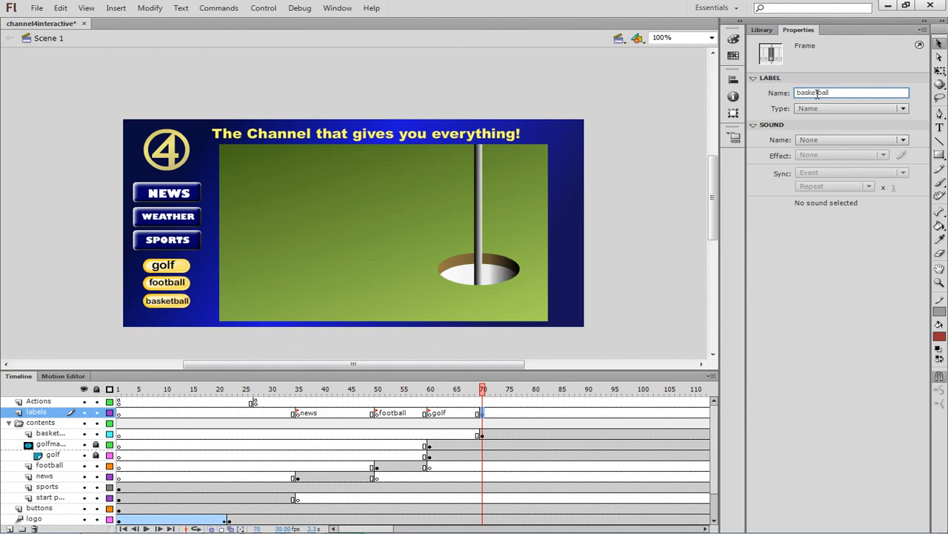
left_click(504, 413)
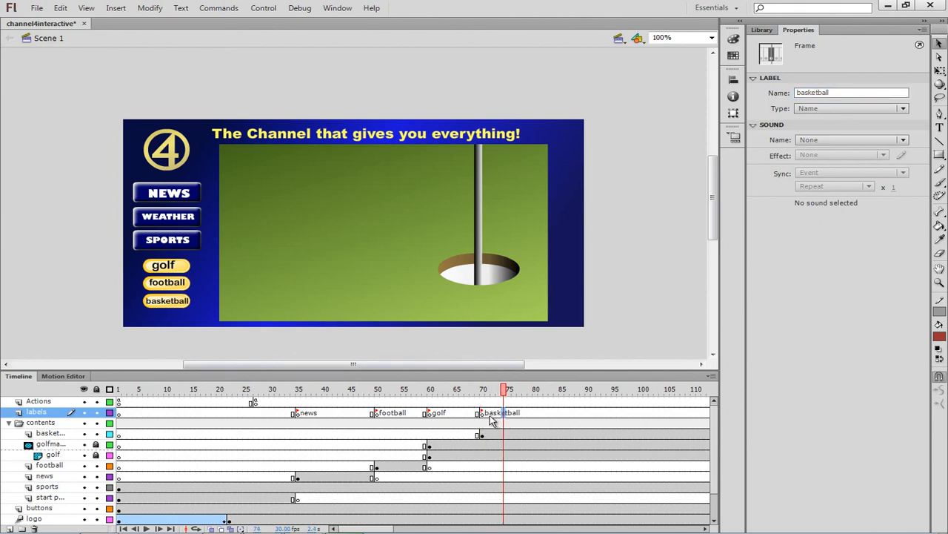
left_click(480, 415)
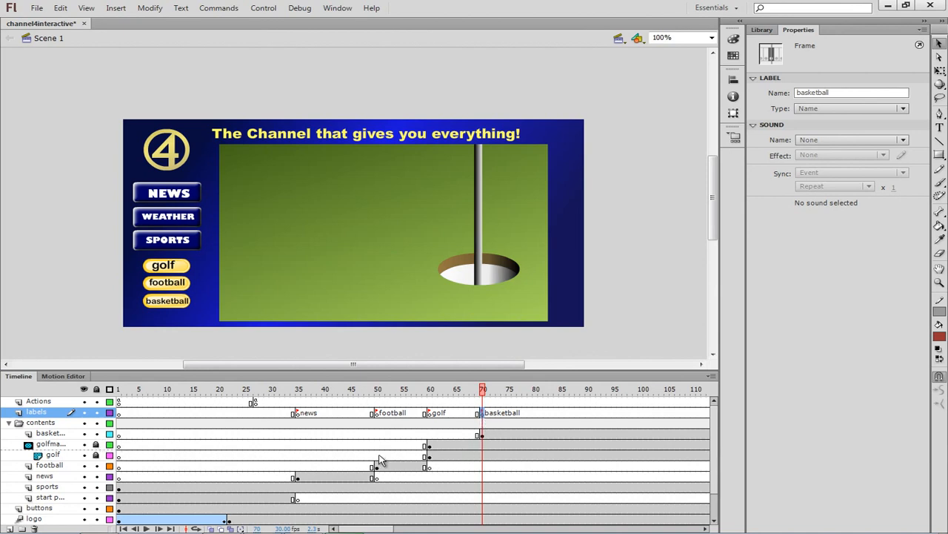
- Insert blank keyframes at frame 70 of the golfmask and golf layers to end the golf animation there
left_click(483, 444)
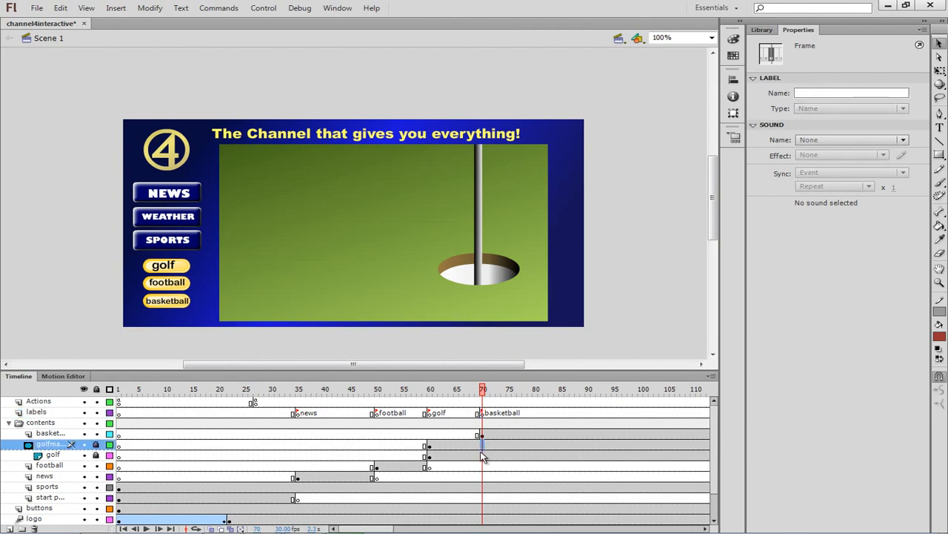
left_click(483, 455)
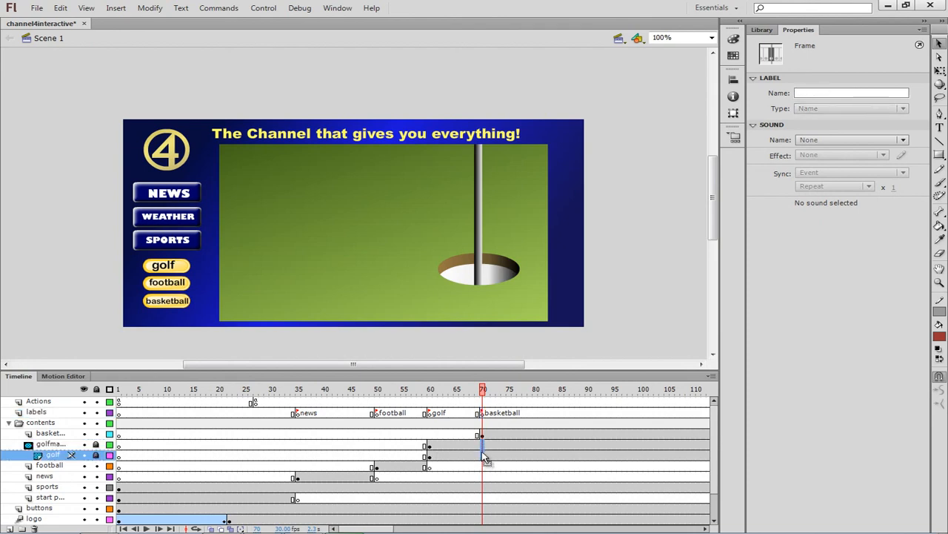
left_click(117, 9)
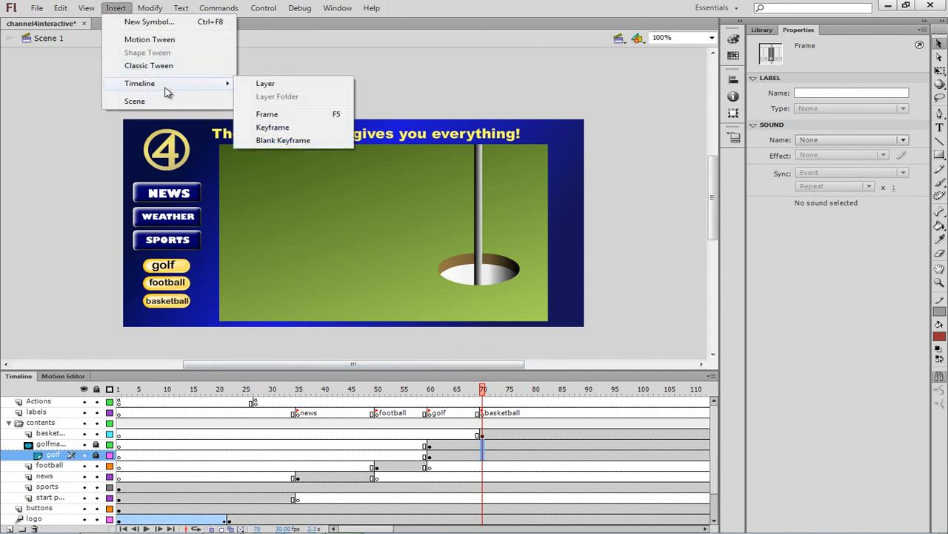
left_click(276, 141)
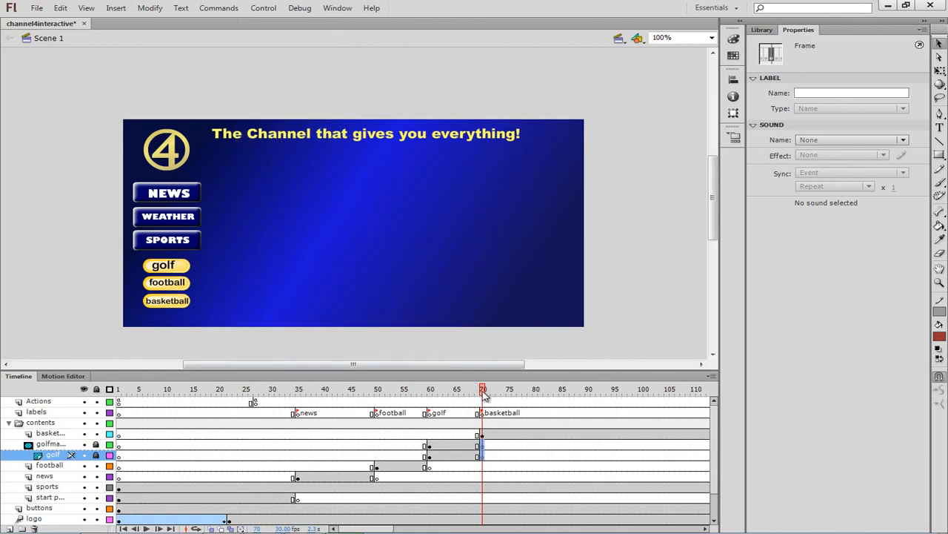
- Scrub the timeline from the basketball section back to the news frame to check the content of each labelled section
left_click_drag(483, 395, 501, 417)
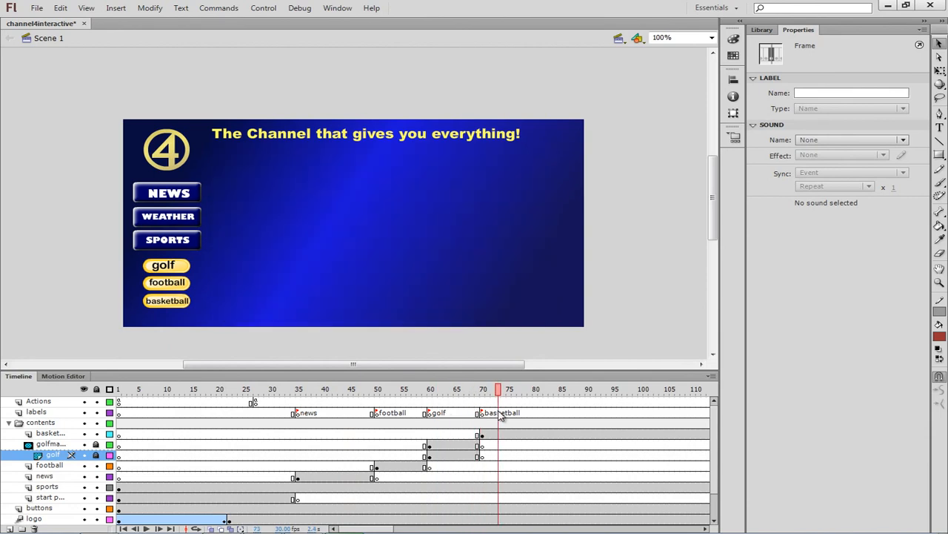
left_click(428, 188)
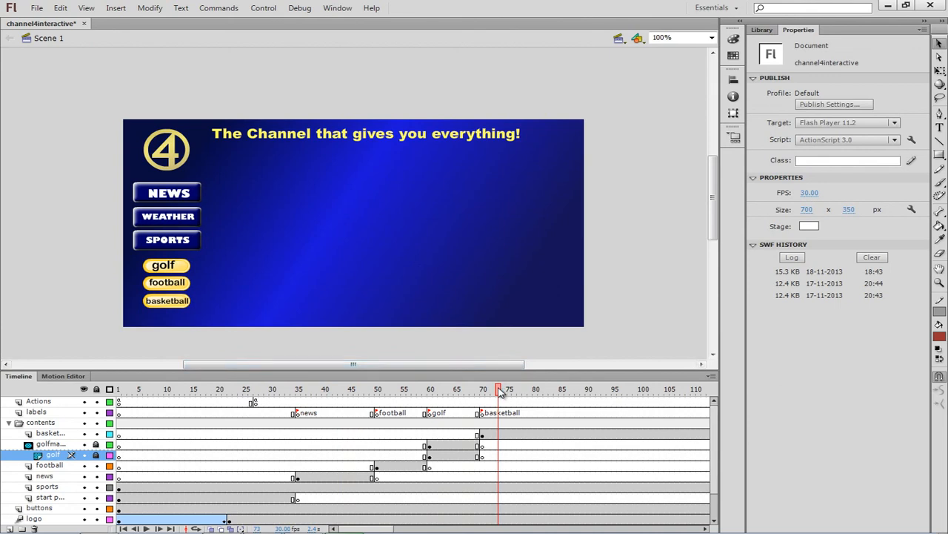
left_click_drag(500, 393, 301, 406)
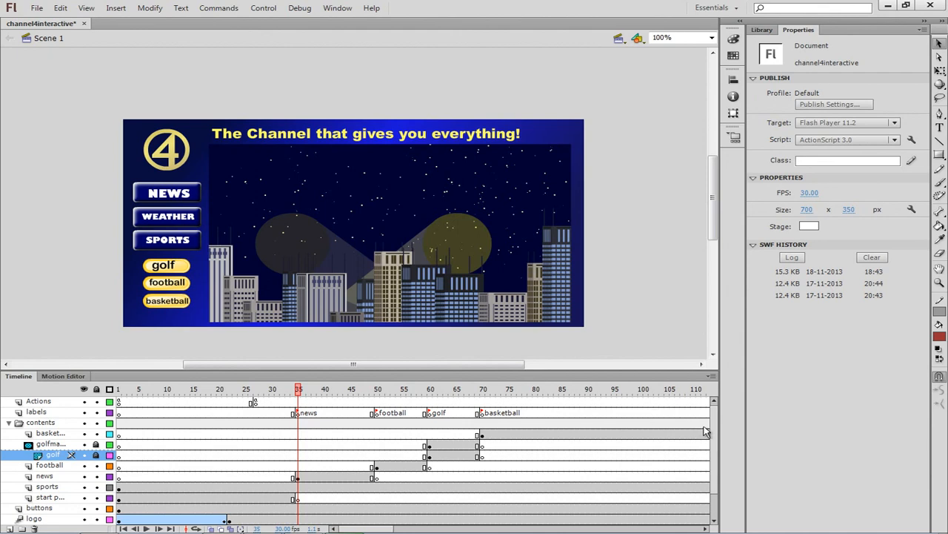
mouse_move(714, 428)
left_mouse_down()
mouse_move(716, 446)
mouse_move(716, 418)
left_mouse_up()
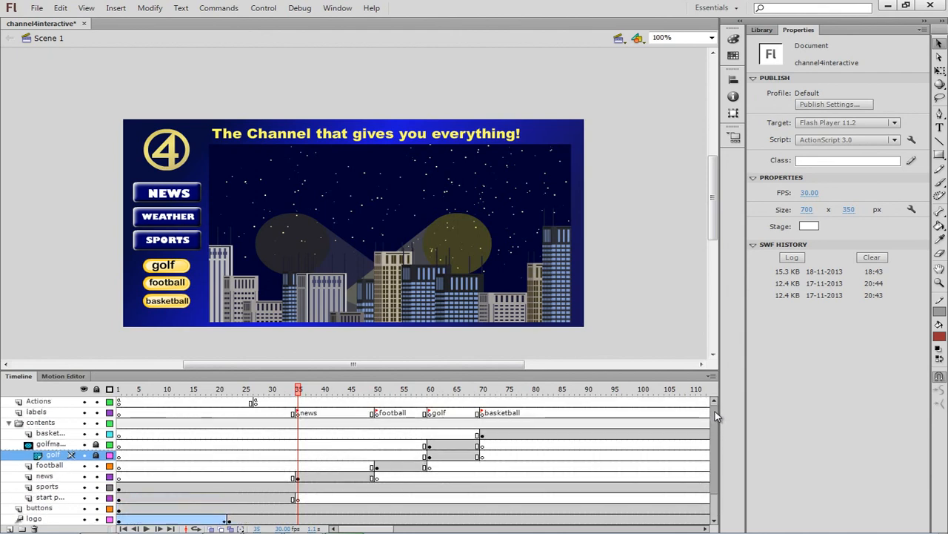